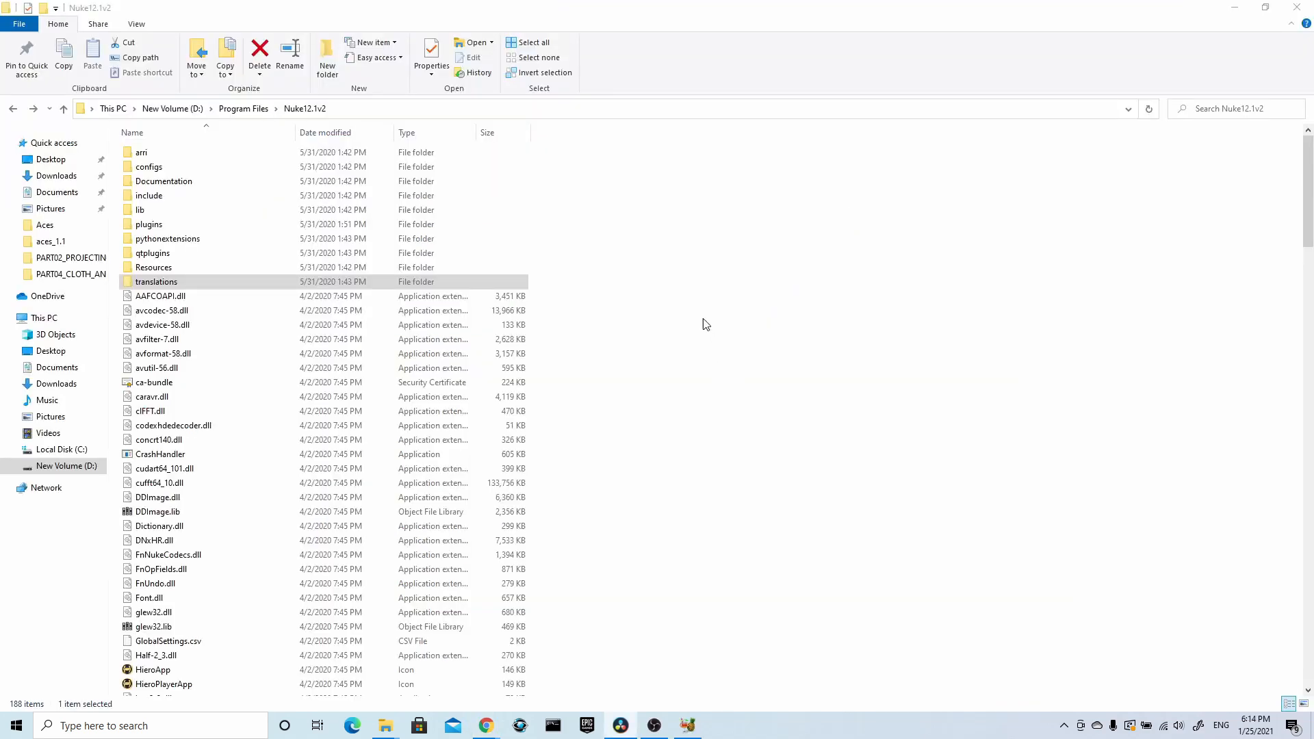
Step: Copy the aces_1.1 folder from Nuke12.1v2's plugins\OCIOConfigs\configs directory
{"action": "double_click", "coordinate": [243, 230]}
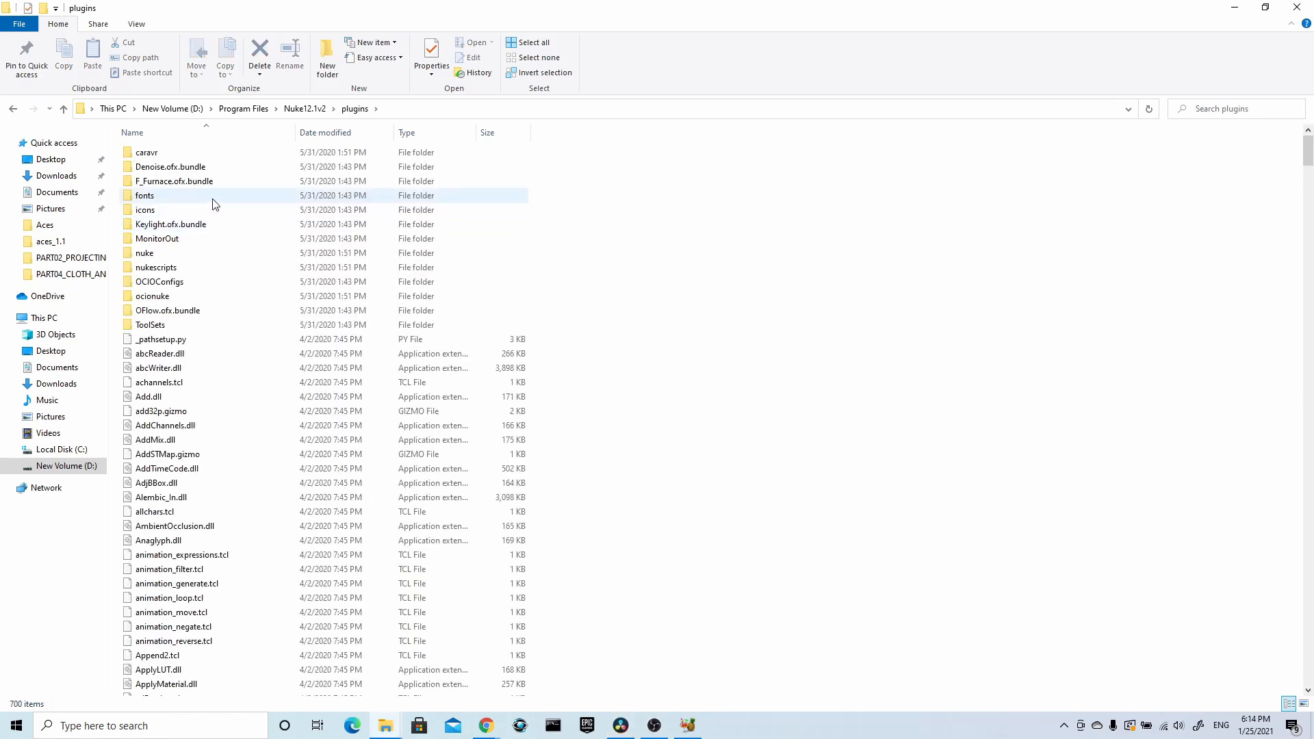
{"action": "double_click", "coordinate": [175, 284]}
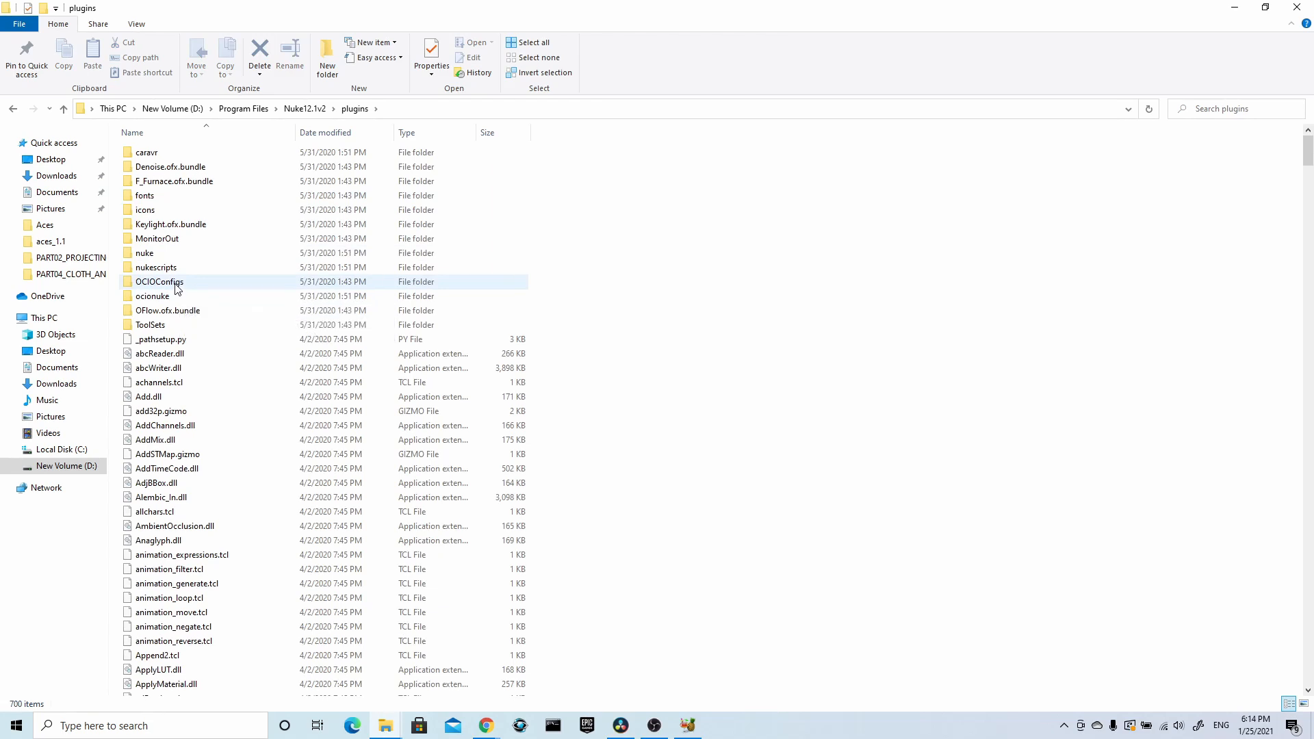
{"action": "double_click", "coordinate": [162, 156]}
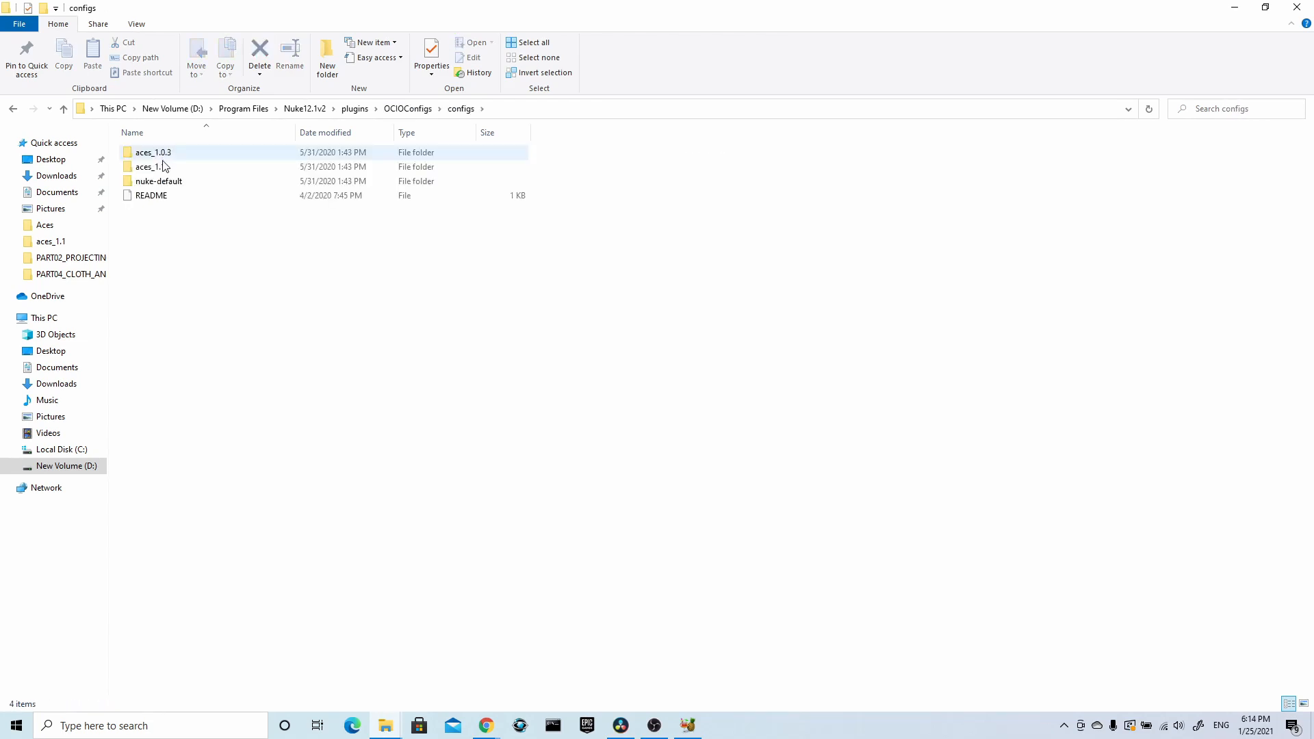
{"action": "right_click", "coordinate": [169, 166]}
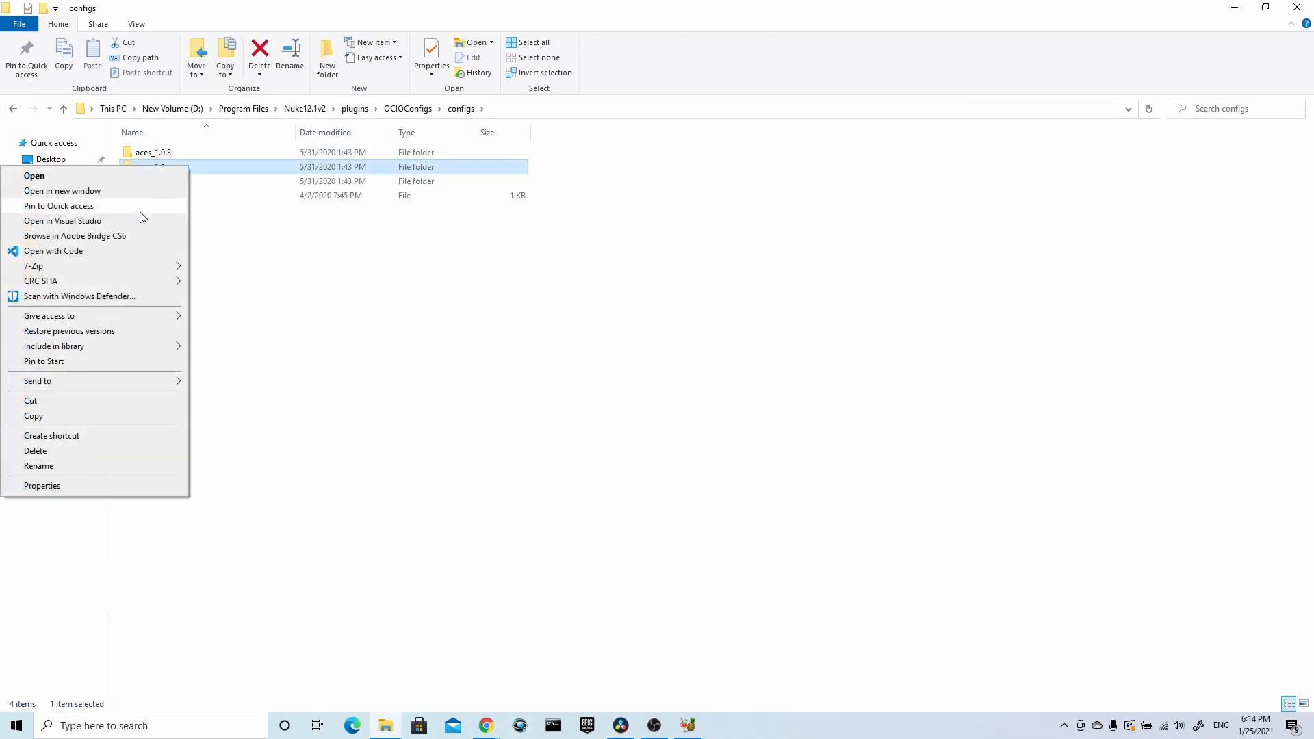
{"action": "left_click", "coordinate": [141, 416]}
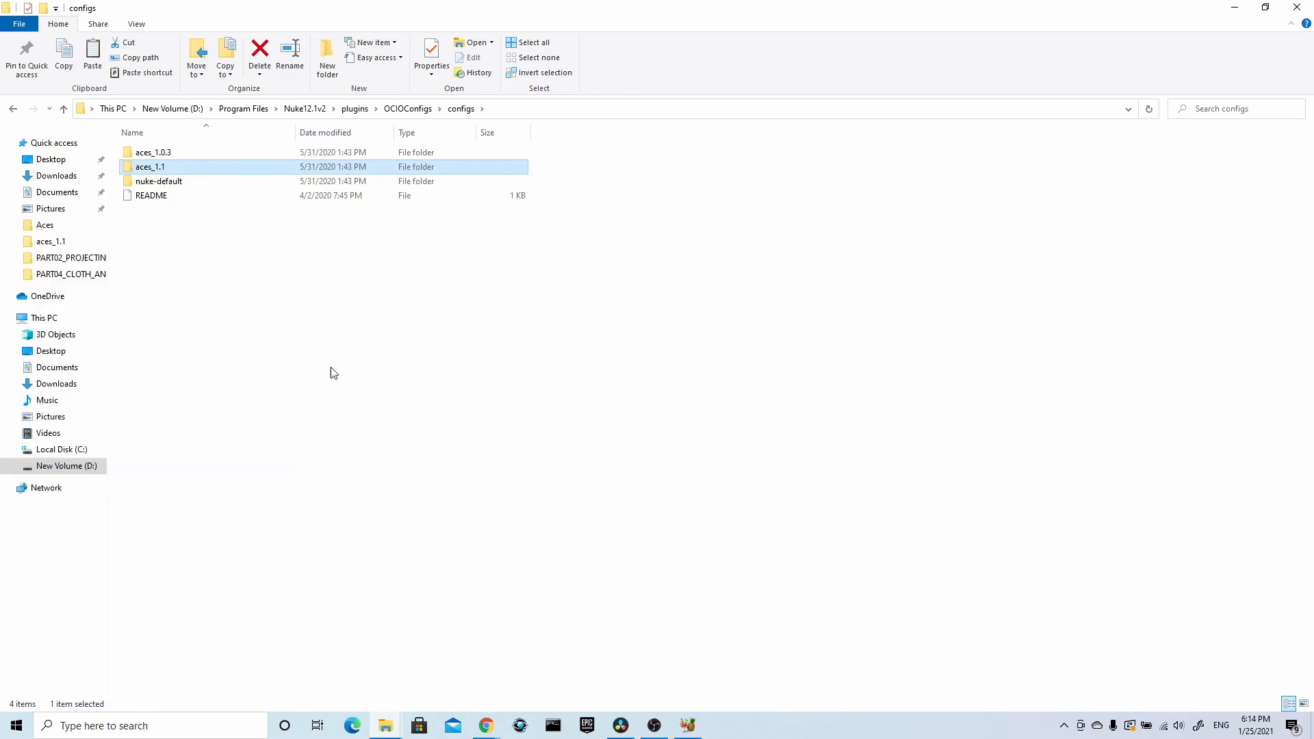
{"action": "left_click", "coordinate": [432, 340]}
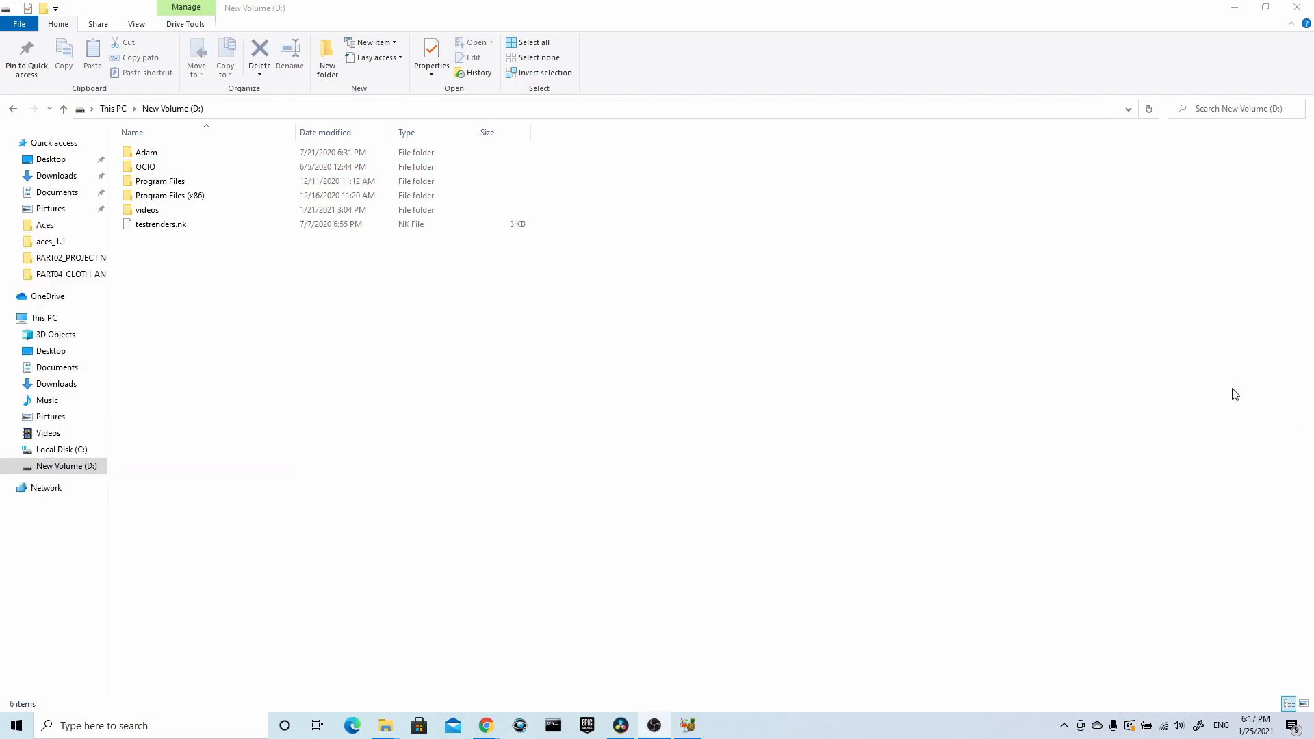
Step: Open the aces_1.1 folder inside the OCIO folder on drive D
{"action": "left_click", "coordinate": [161, 170]}
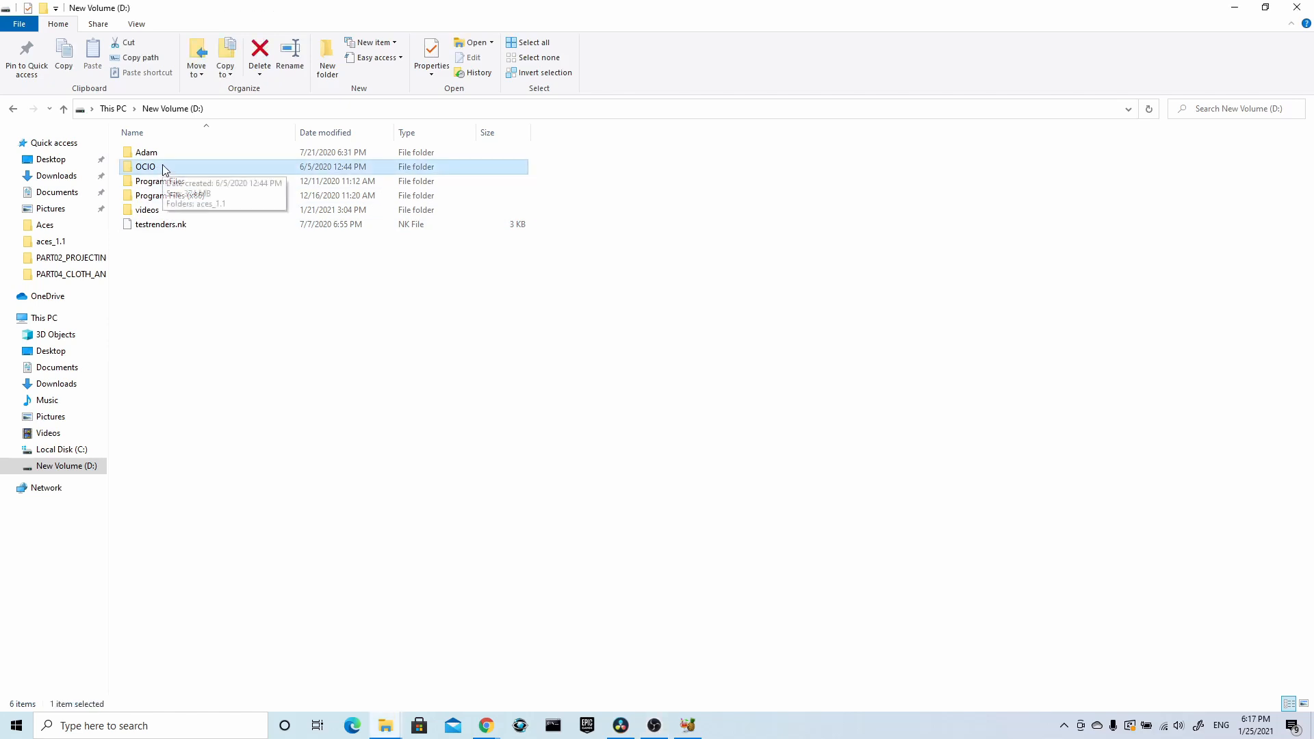
{"action": "double_click", "coordinate": [164, 169]}
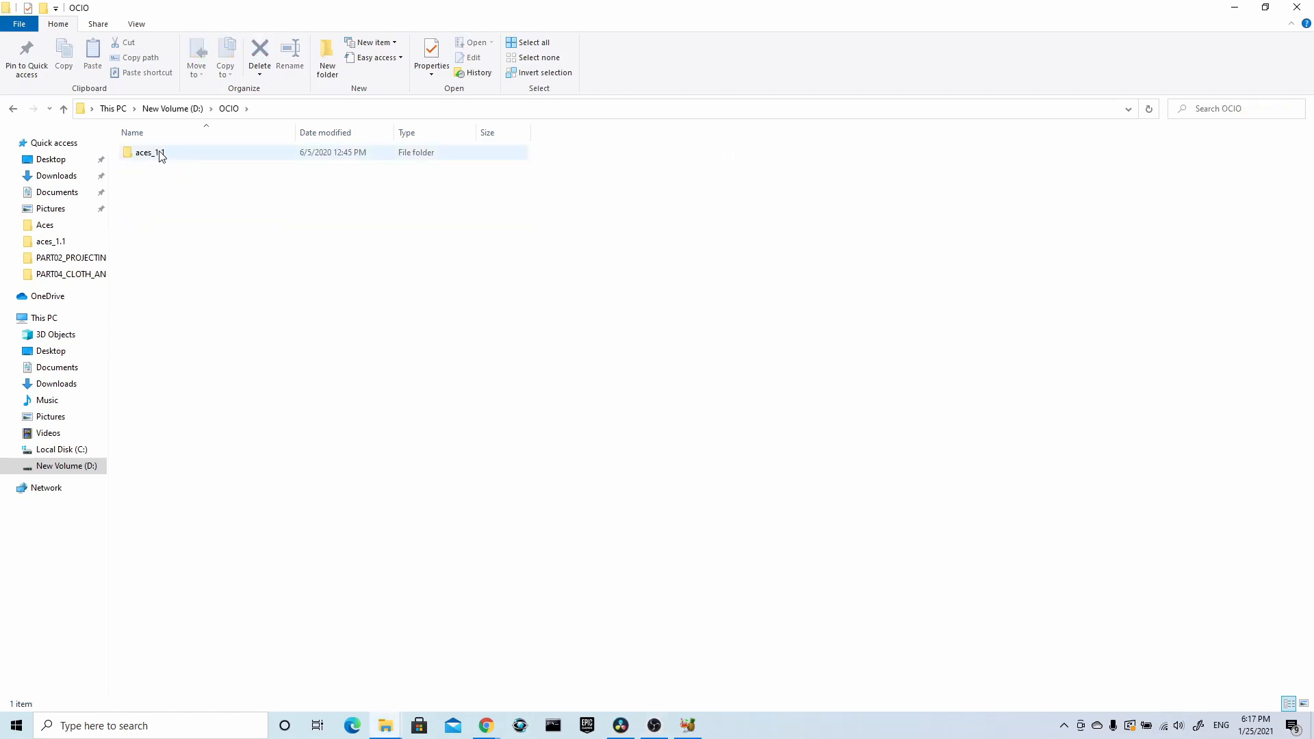
{"action": "double_click", "coordinate": [160, 152]}
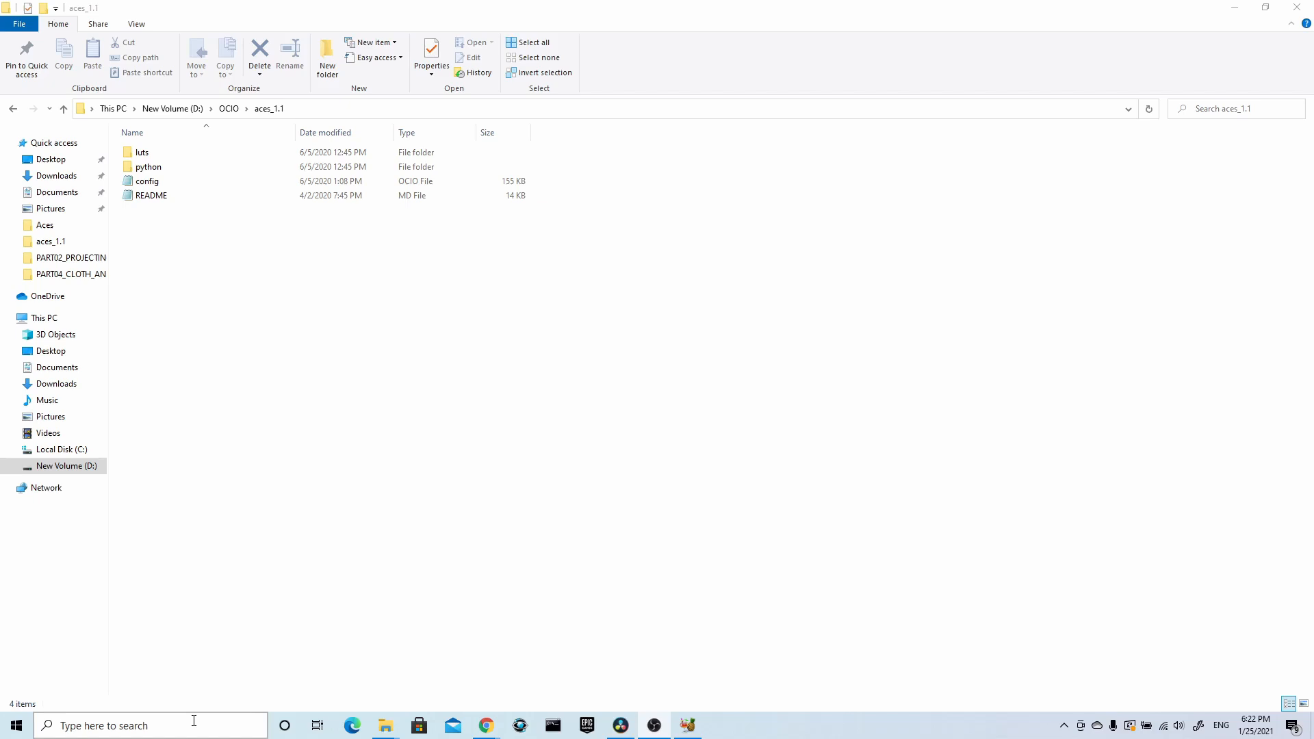
Step: Search Windows for ENV and open the environment variables editor for the current account
{"action": "left_click", "coordinate": [194, 720]}
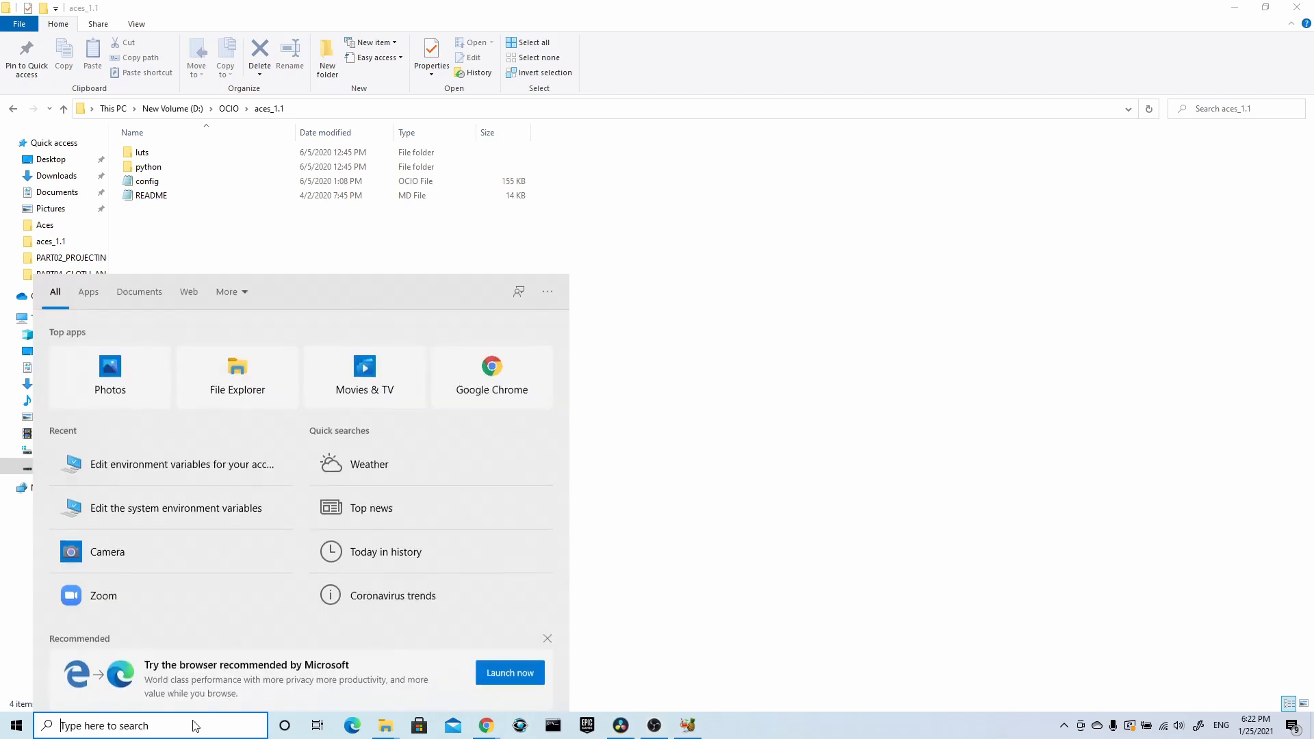
{"action": "type", "text": "ENV"}
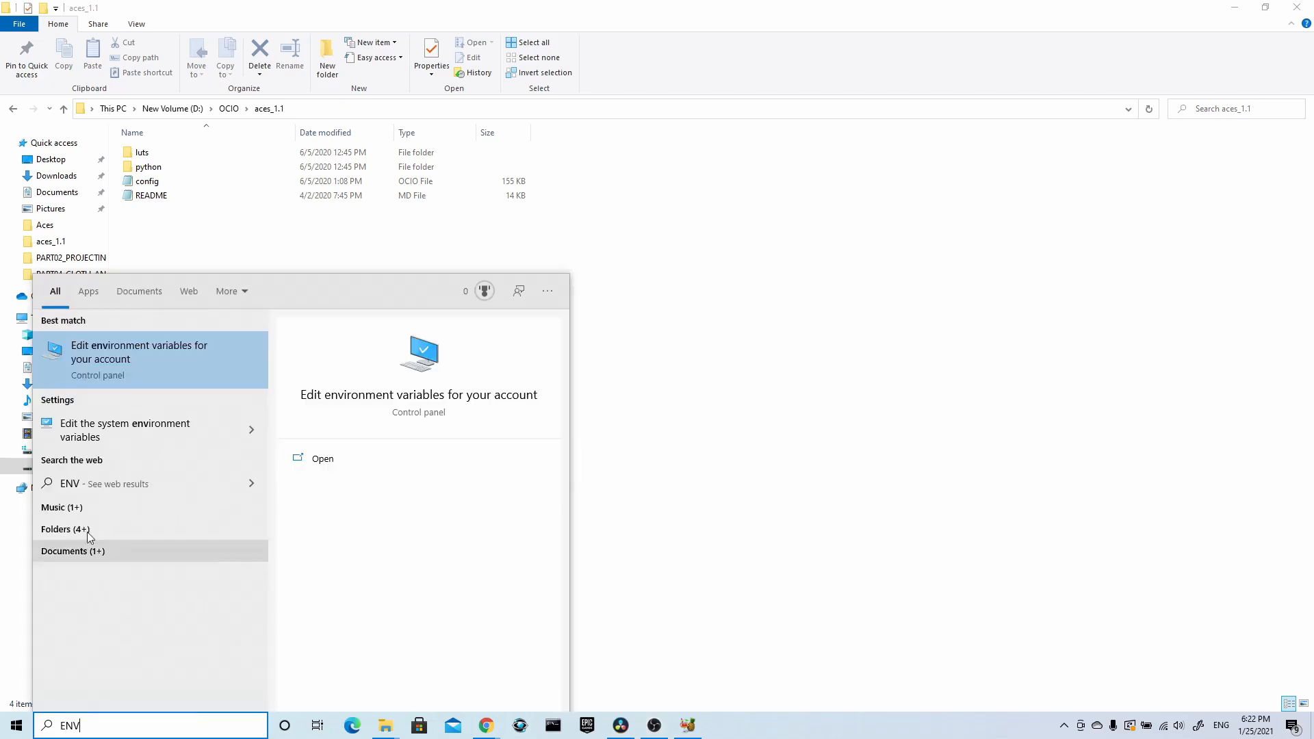
{"action": "left_click", "coordinate": [111, 371]}
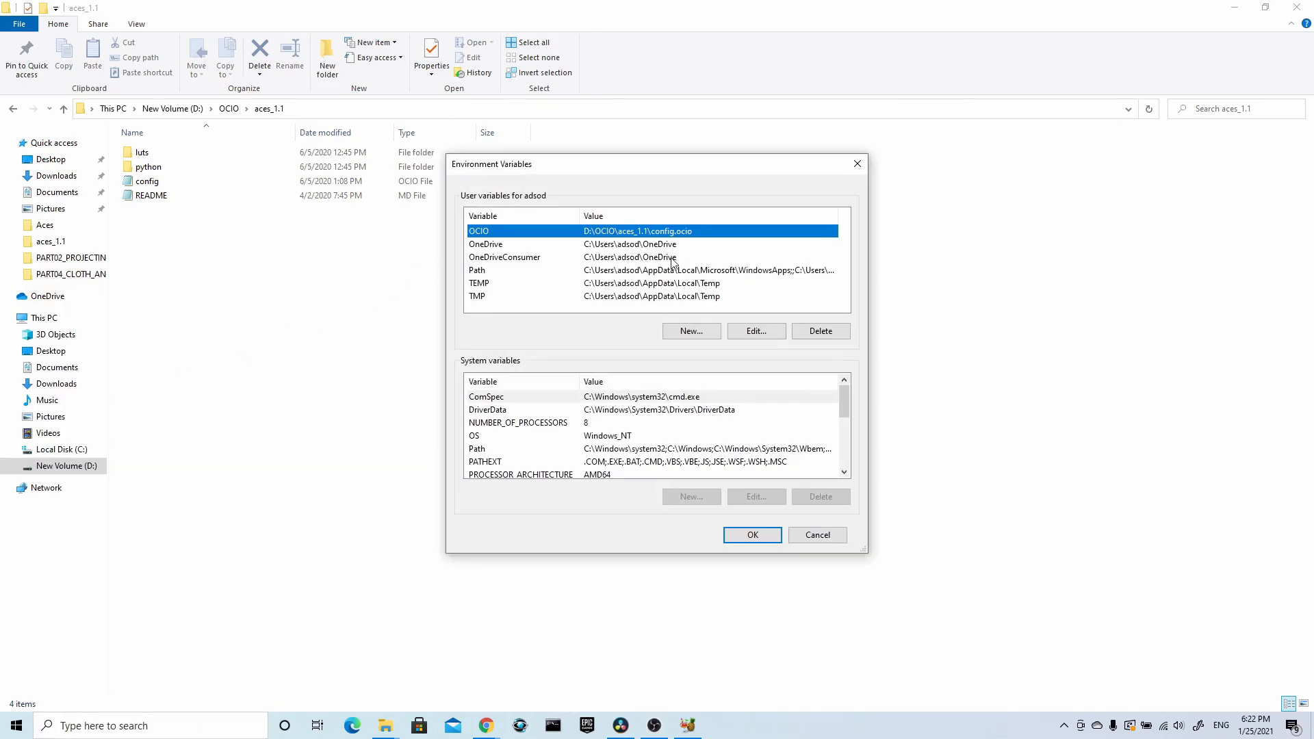
Step: Create a user variable named OCIO and choose the config OCIO file in D:\OCIO\aces_1.1 as its value
{"action": "left_click", "coordinate": [692, 331]}
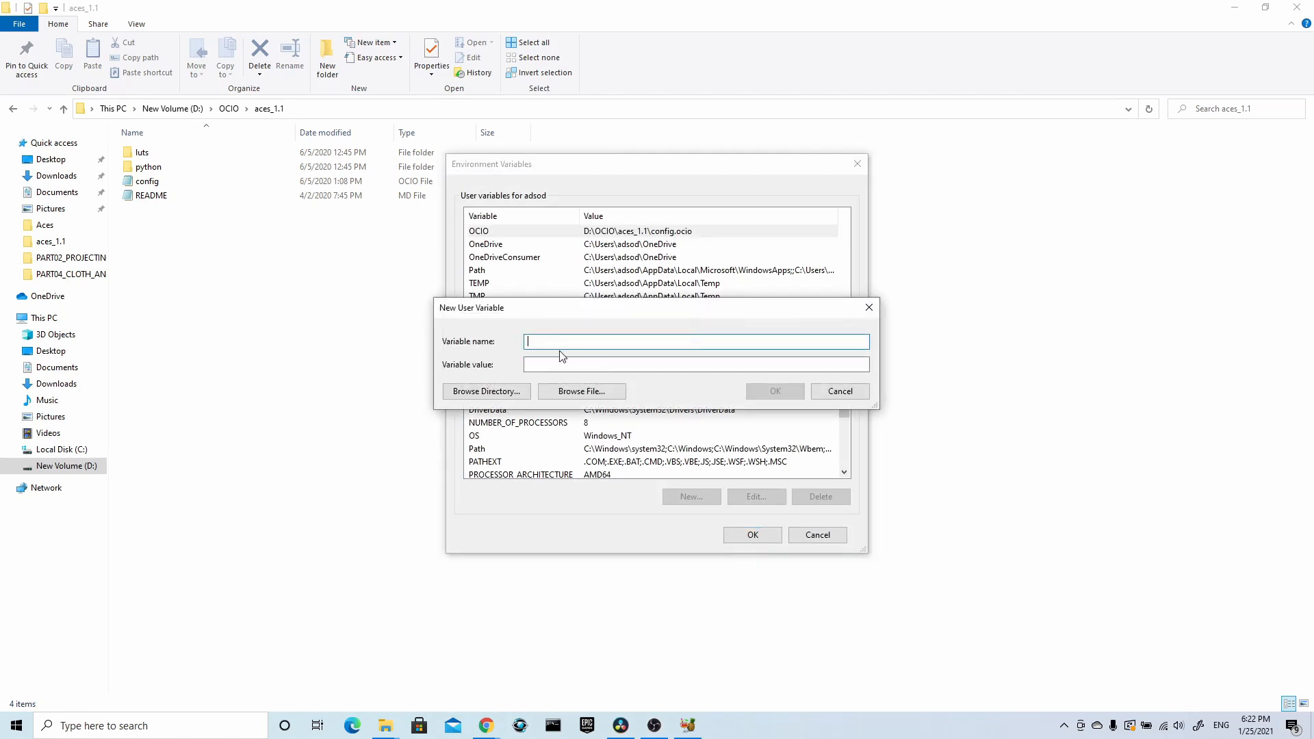
{"action": "type", "text": "OCIO"}
{"action": "left_click", "coordinate": [570, 391]}
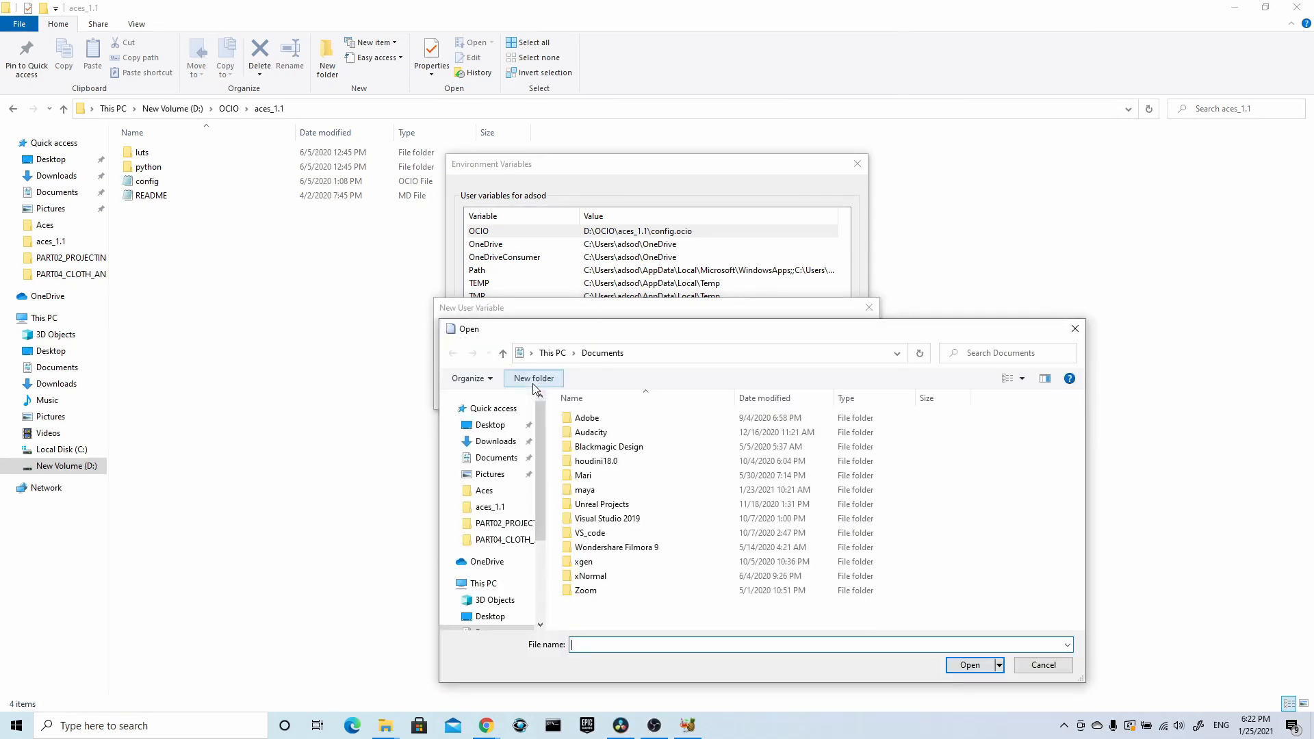
{"action": "left_click", "coordinate": [508, 512]}
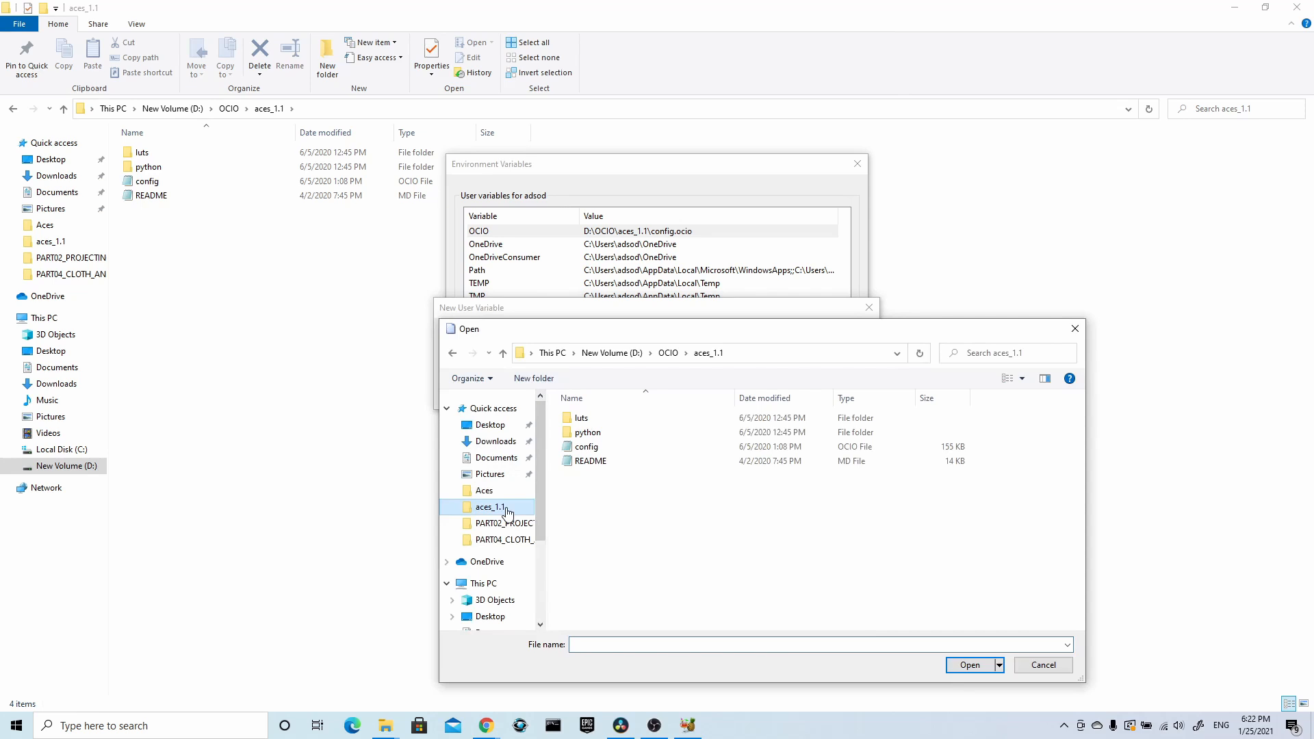
{"action": "left_click", "coordinate": [587, 446]}
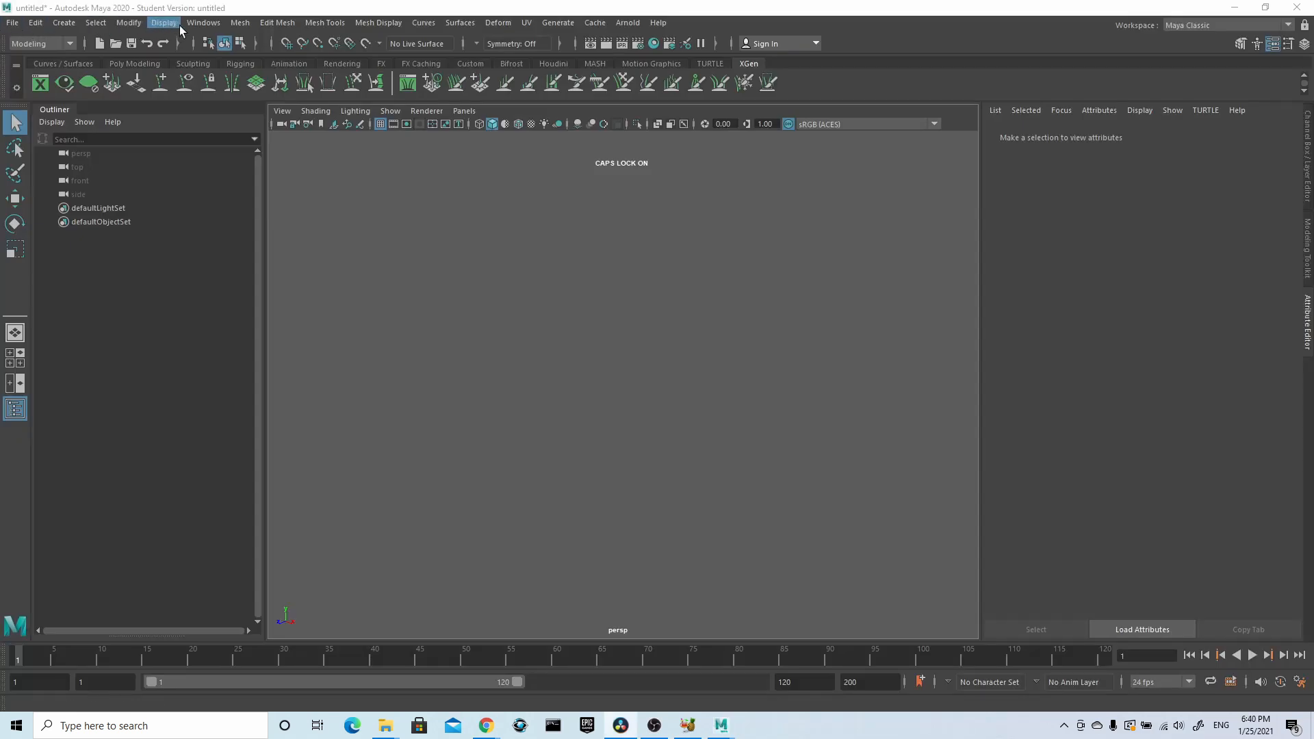
Step: In Maya, check the OCIO config path and color transforms in the Color Management preferences, and close the preferences
{"action": "left_click", "coordinate": [203, 23]}
{"action": "mouse_move", "coordinate": [315, 154]}
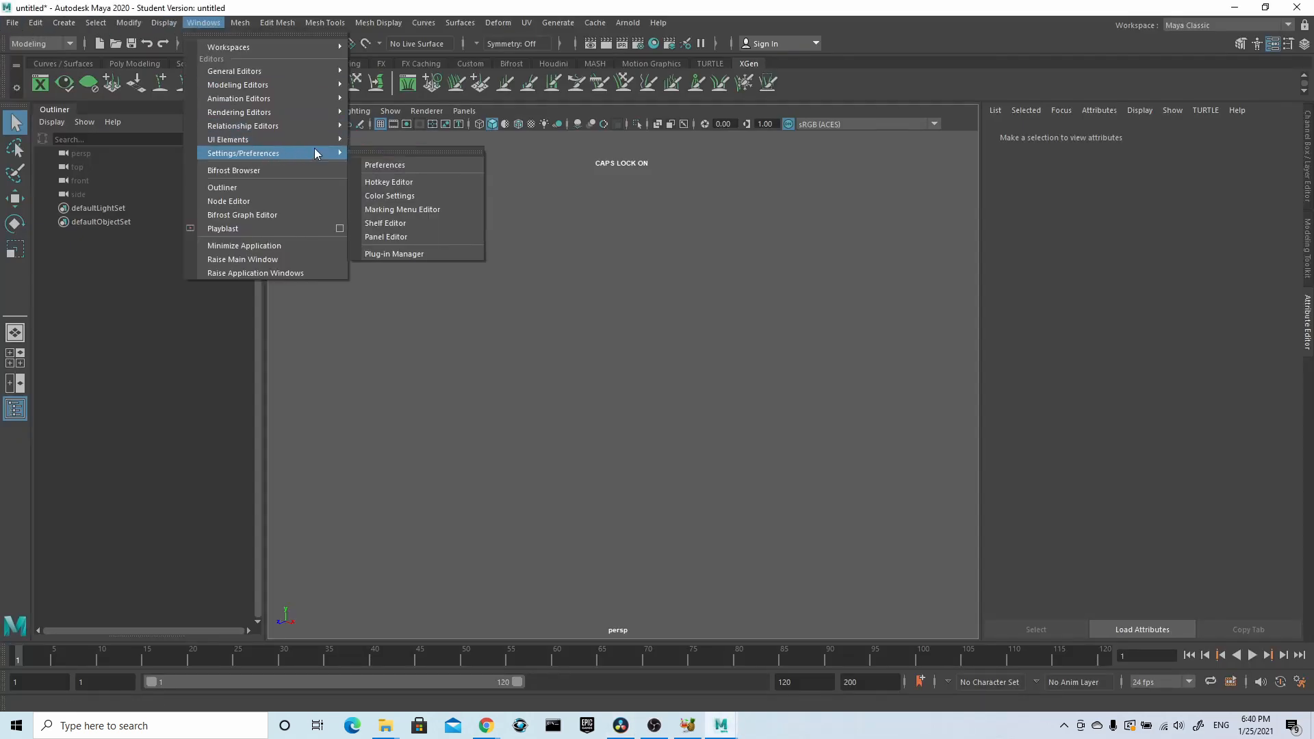
{"action": "left_click", "coordinate": [383, 165]}
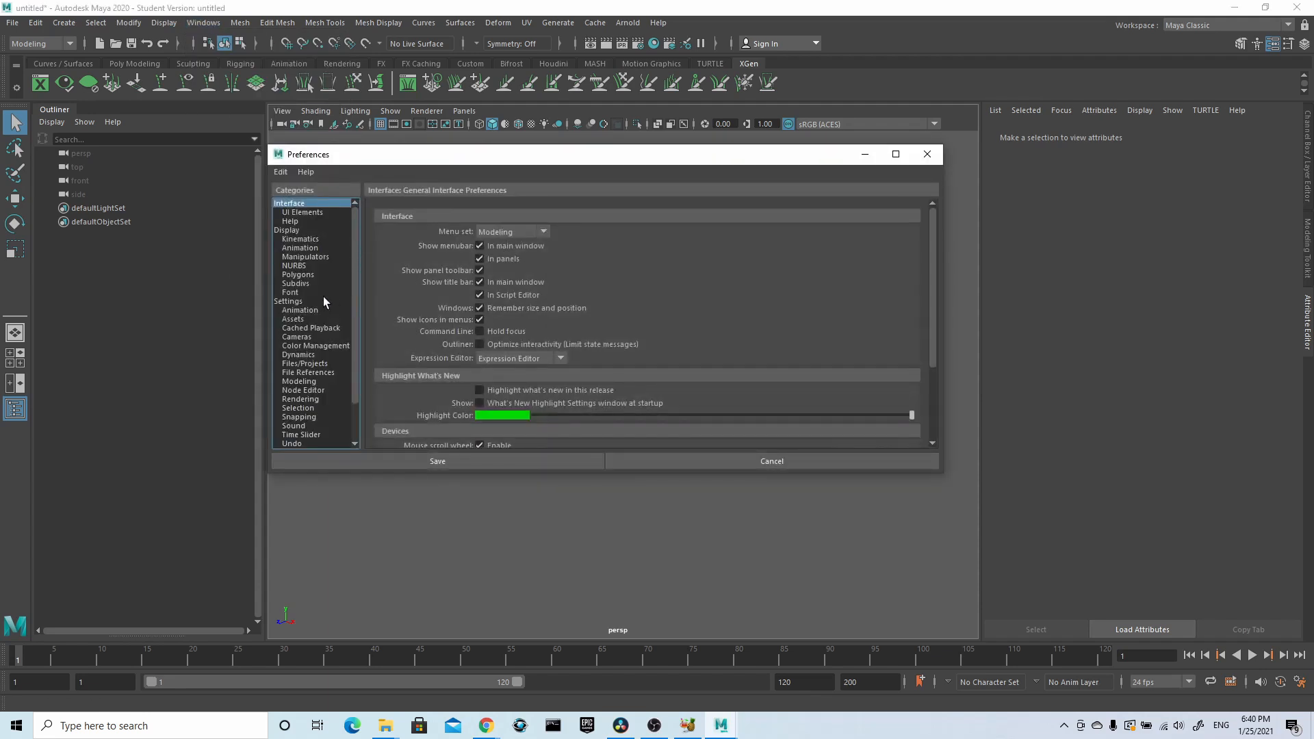
{"action": "left_click", "coordinate": [289, 301]}
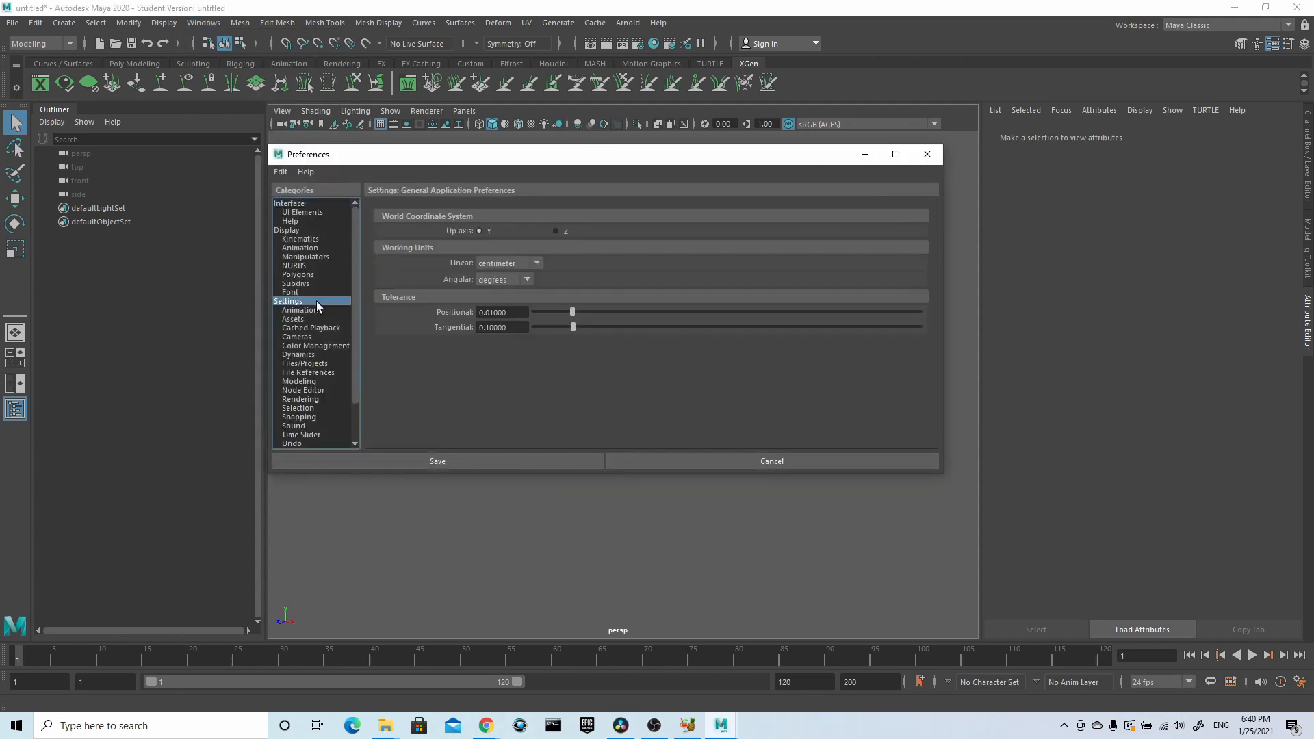
{"action": "left_click", "coordinate": [319, 347]}
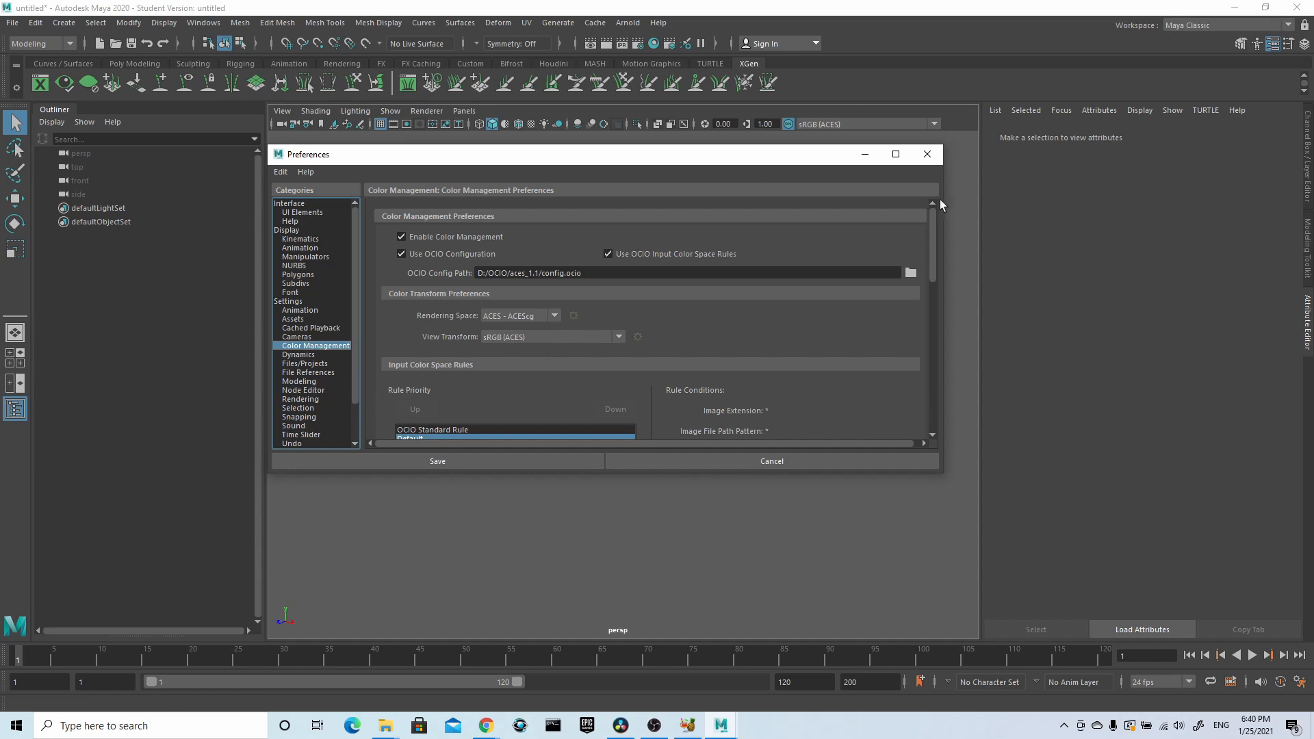
{"action": "left_click", "coordinate": [927, 156]}
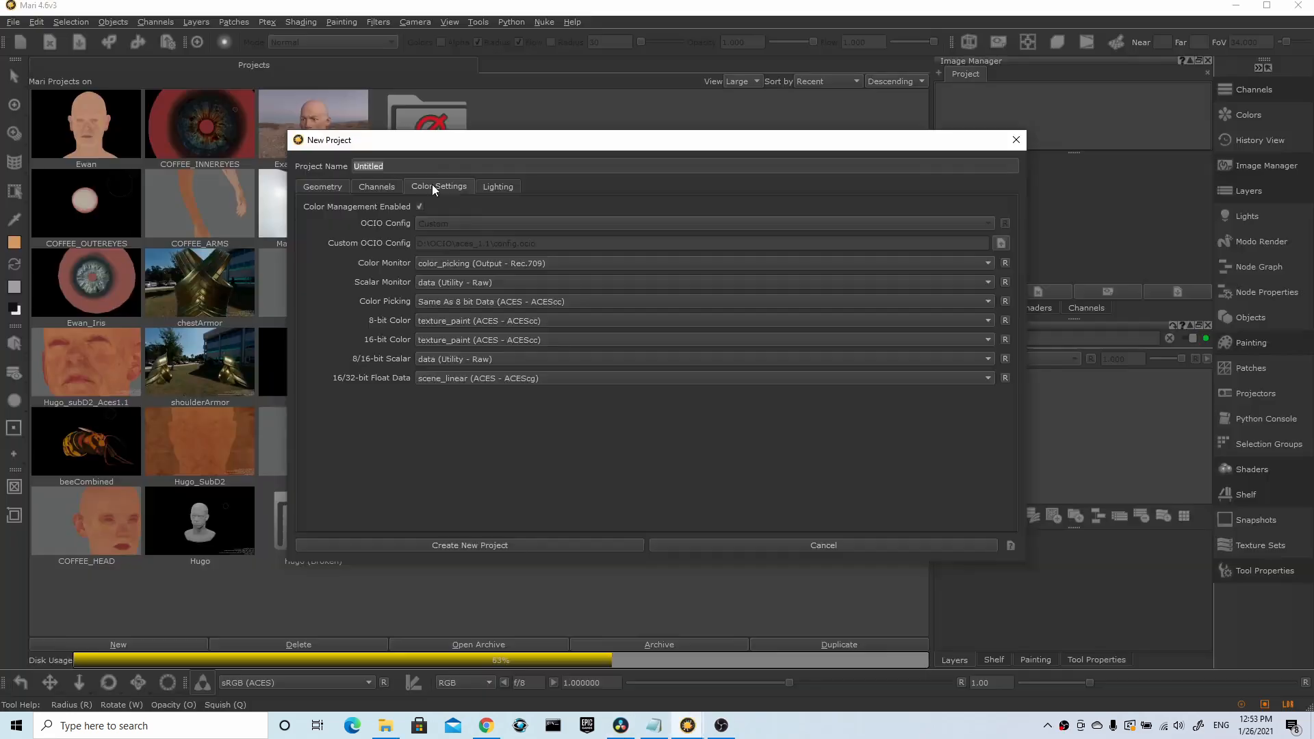
{"action": "left_click_drag", "start_coordinate": [627, 144], "coordinate": [633, 120]}
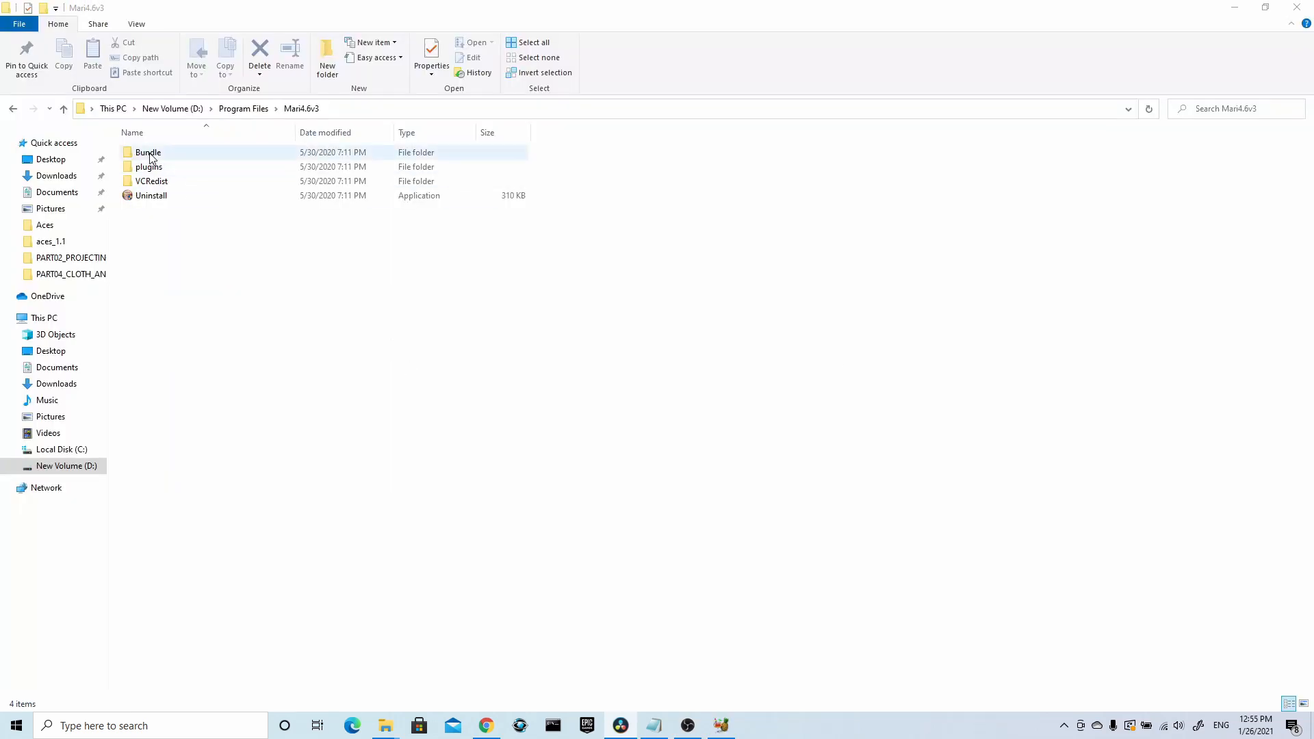
Step: Open the config OCIO file from Mari4.6v3's Bundle\Media\Color\OpenColorIO\aces folder in Notepad
{"action": "double_click", "coordinate": [152, 154]}
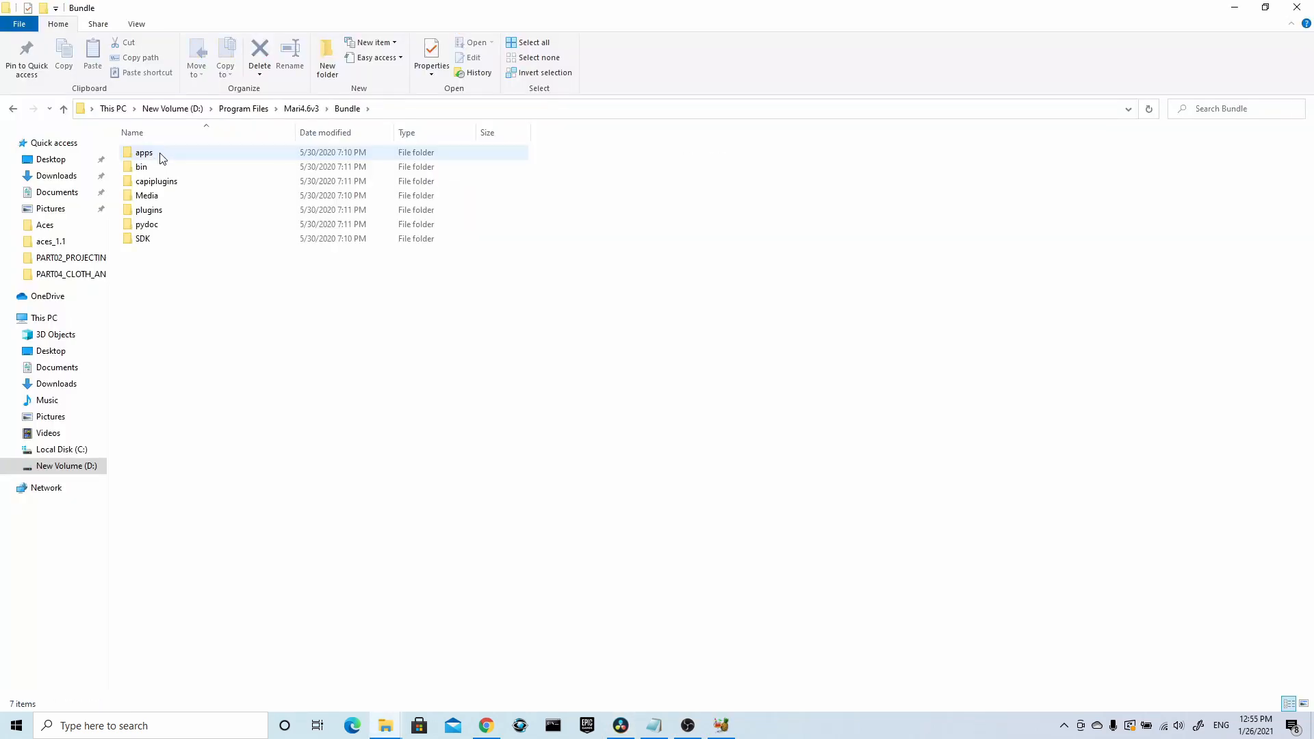
{"action": "double_click", "coordinate": [174, 197]}
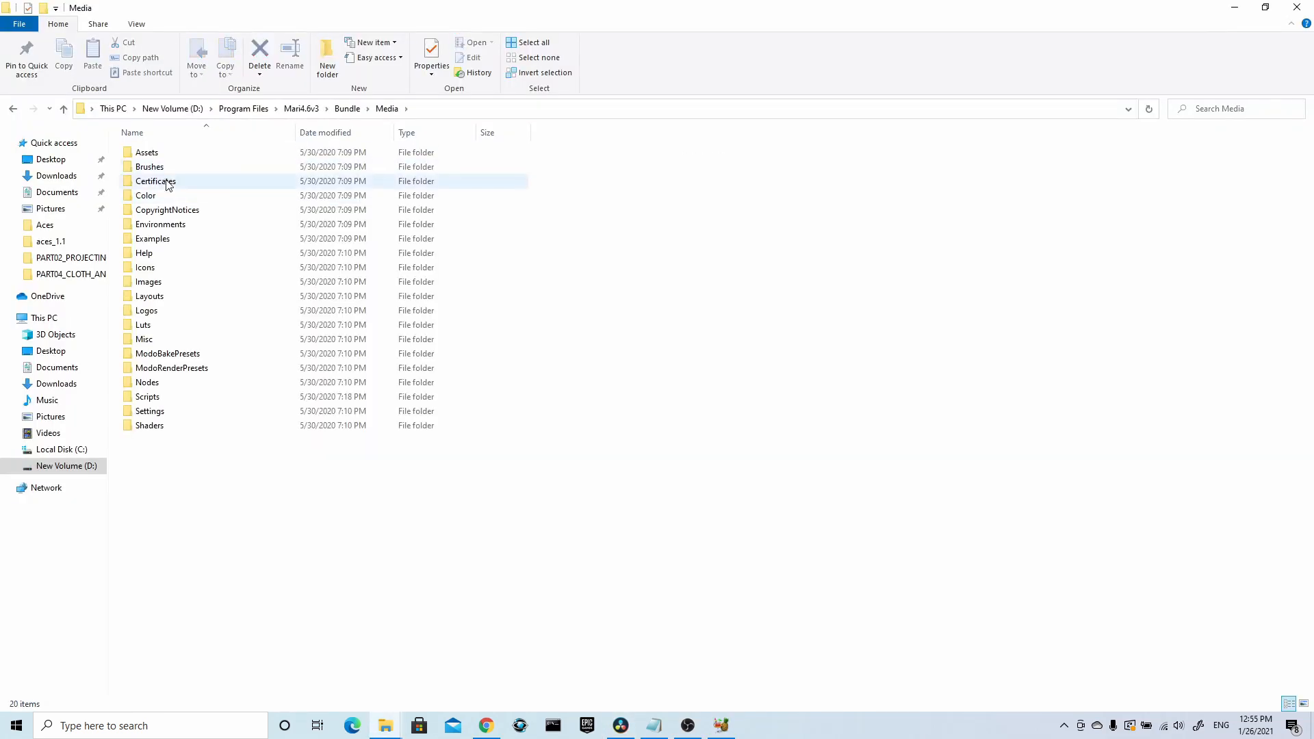
{"action": "double_click", "coordinate": [165, 197]}
{"action": "double_click", "coordinate": [167, 155]}
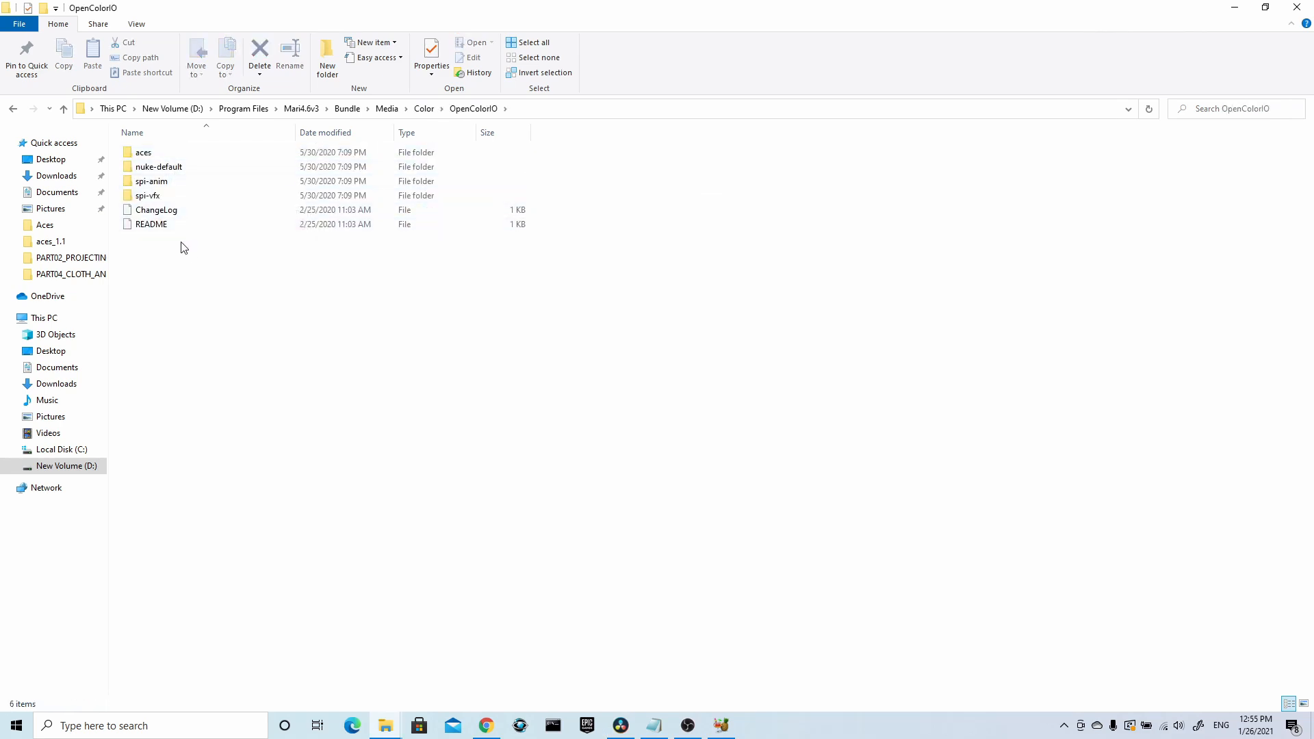
{"action": "double_click", "coordinate": [179, 154]}
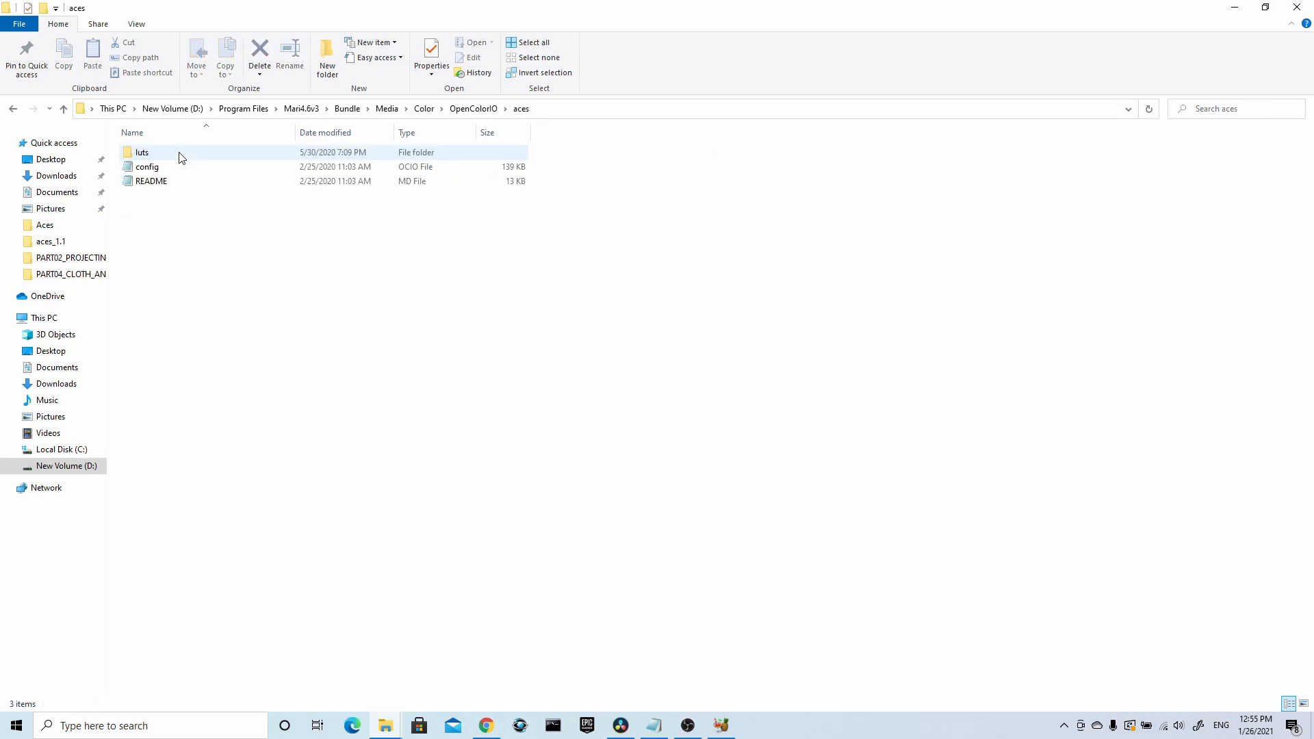
{"action": "double_click", "coordinate": [174, 170]}
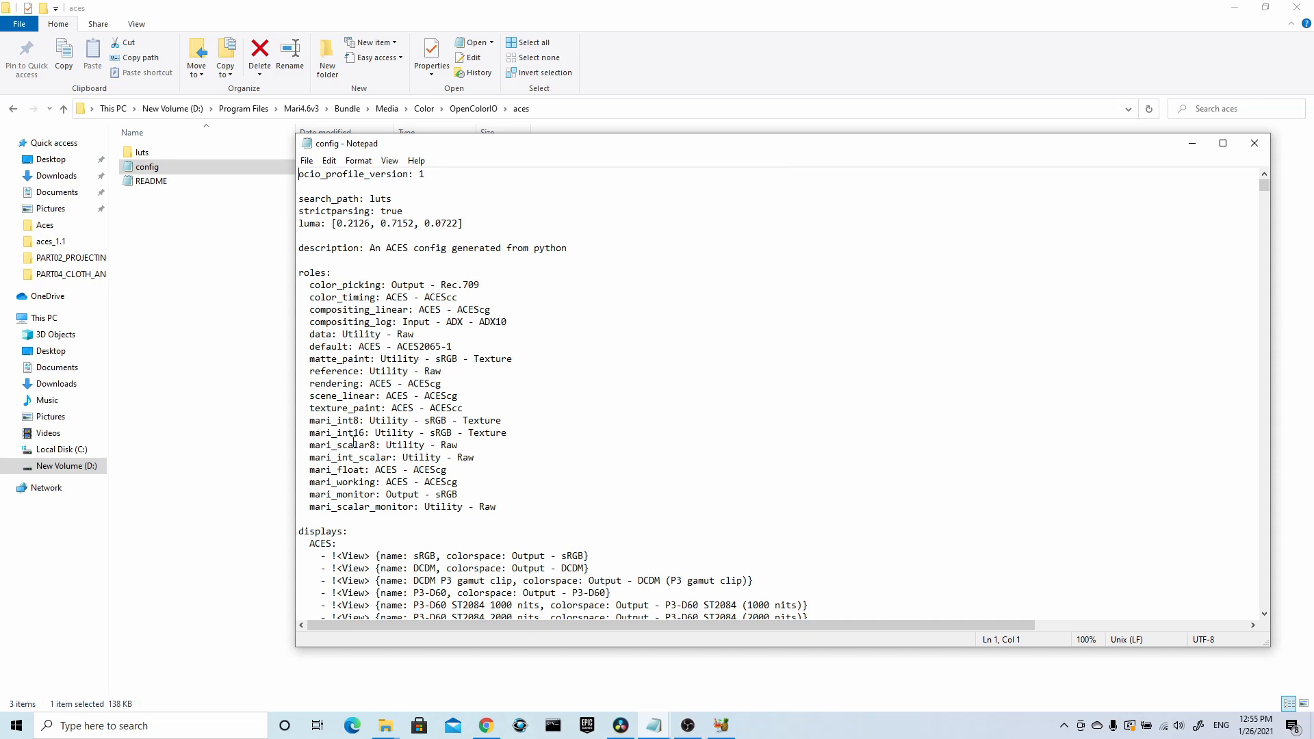
Step: Copy the role lines from mari_int8 through mari_scalar_monitor in the config file
{"action": "mouse_move", "coordinate": [309, 420]}
{"action": "left_mouse_down"}
{"action": "mouse_move", "coordinate": [411, 457]}
{"action": "mouse_move", "coordinate": [410, 482]}
{"action": "mouse_move", "coordinate": [460, 506]}
{"action": "mouse_move", "coordinate": [498, 507]}
{"action": "mouse_move", "coordinate": [342, 482]}
{"action": "mouse_move", "coordinate": [301, 445]}
{"action": "mouse_move", "coordinate": [299, 420]}
{"action": "left_mouse_up"}
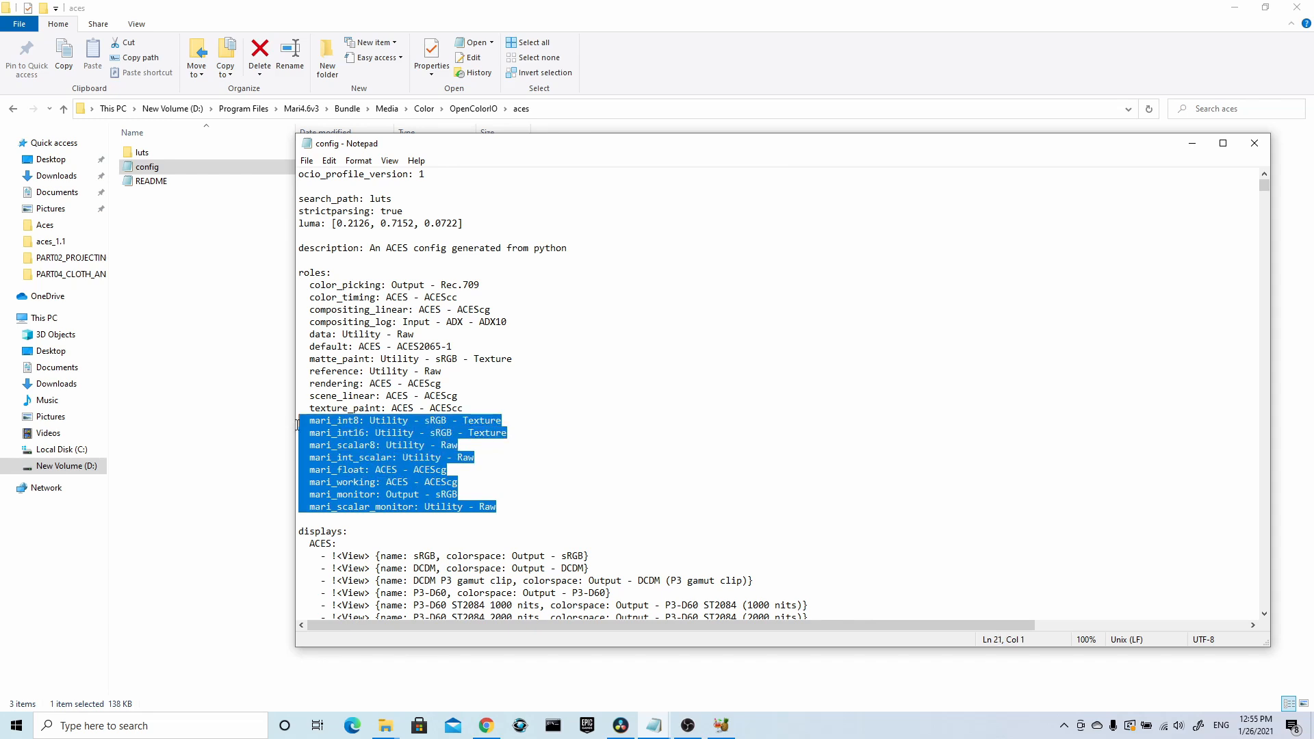
{"action": "right_click", "coordinate": [403, 456]}
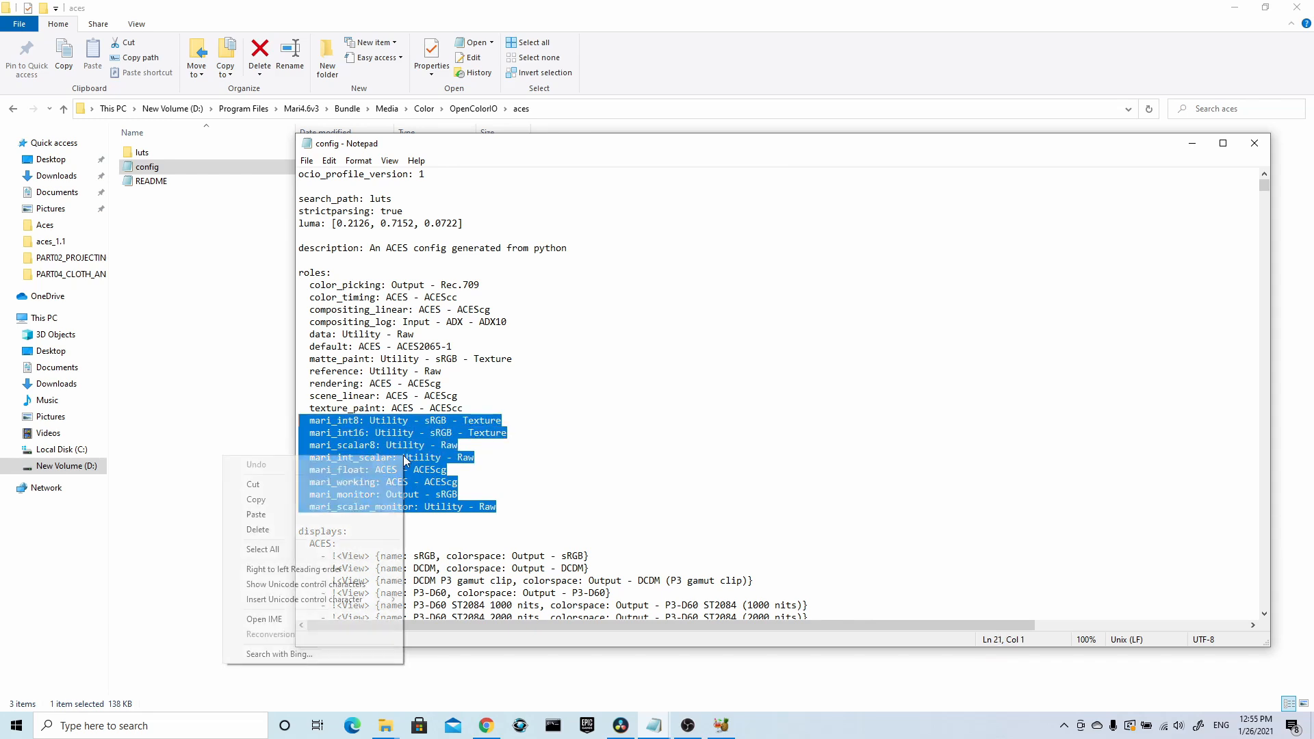
{"action": "left_click", "coordinate": [302, 499]}
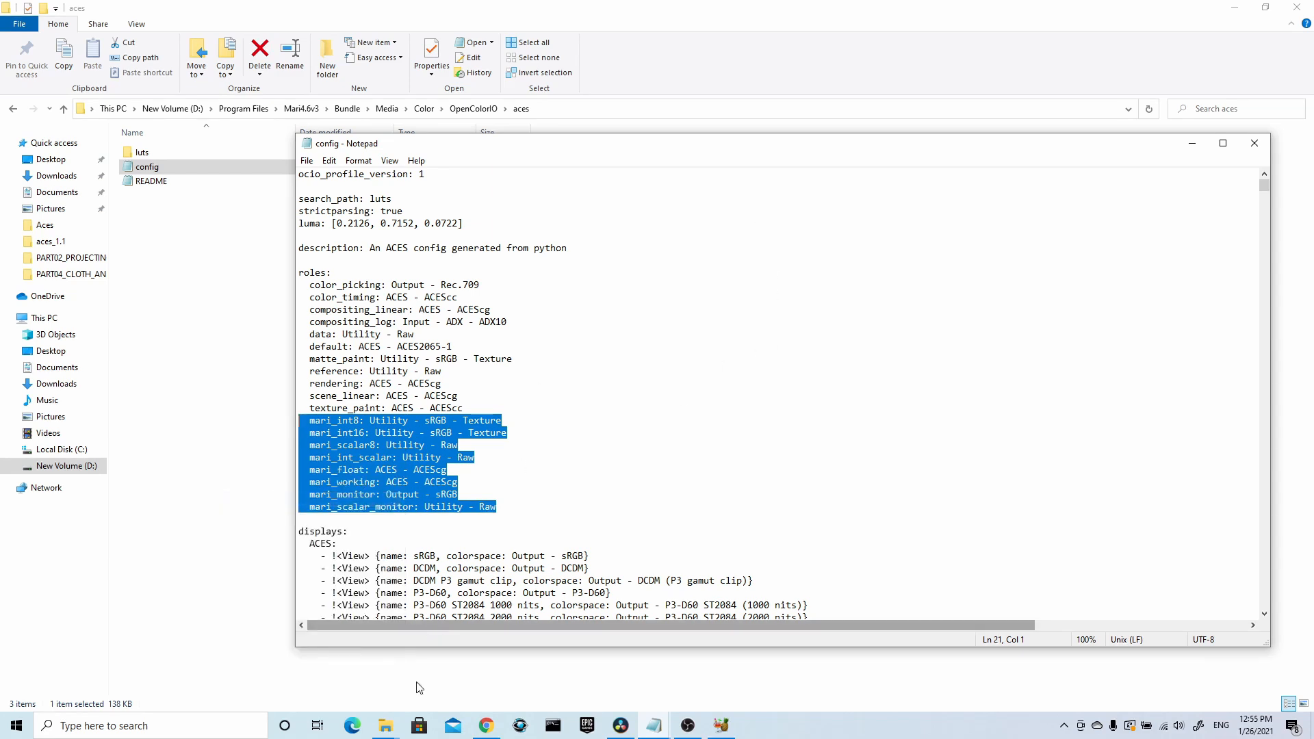
Step: Add the copied mari roles below texture_paint in the other OCIO config file that lacks them, and save it
{"action": "left_click", "coordinate": [386, 726]}
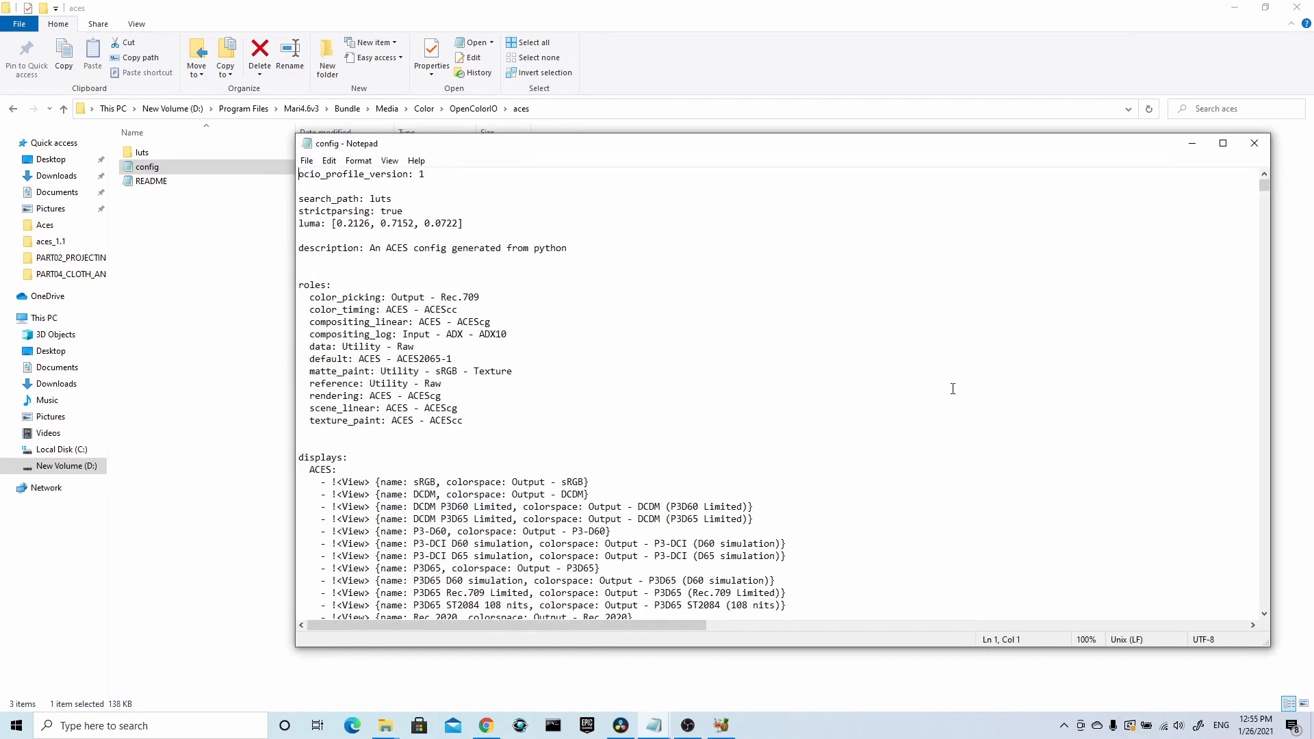
{"action": "left_click", "coordinate": [315, 433]}
{"action": "key", "text": "ctrl+v"}
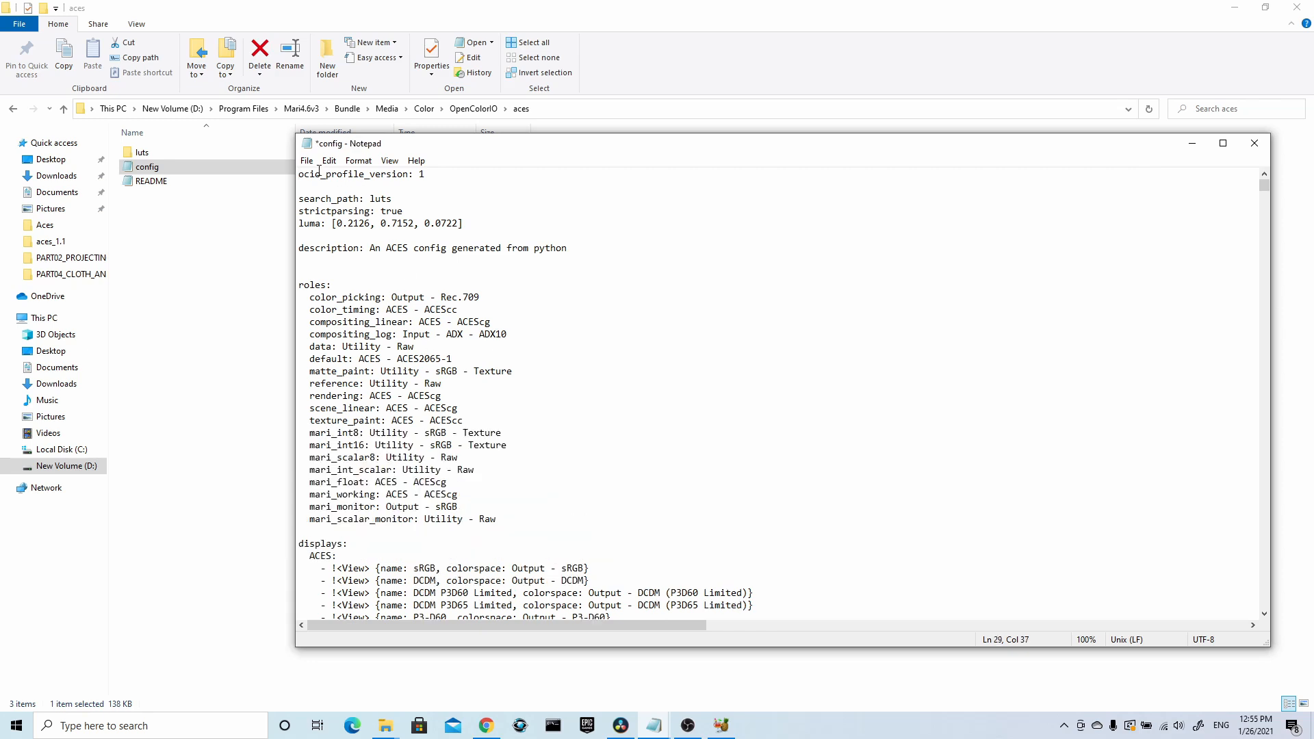
{"action": "left_click", "coordinate": [306, 160]}
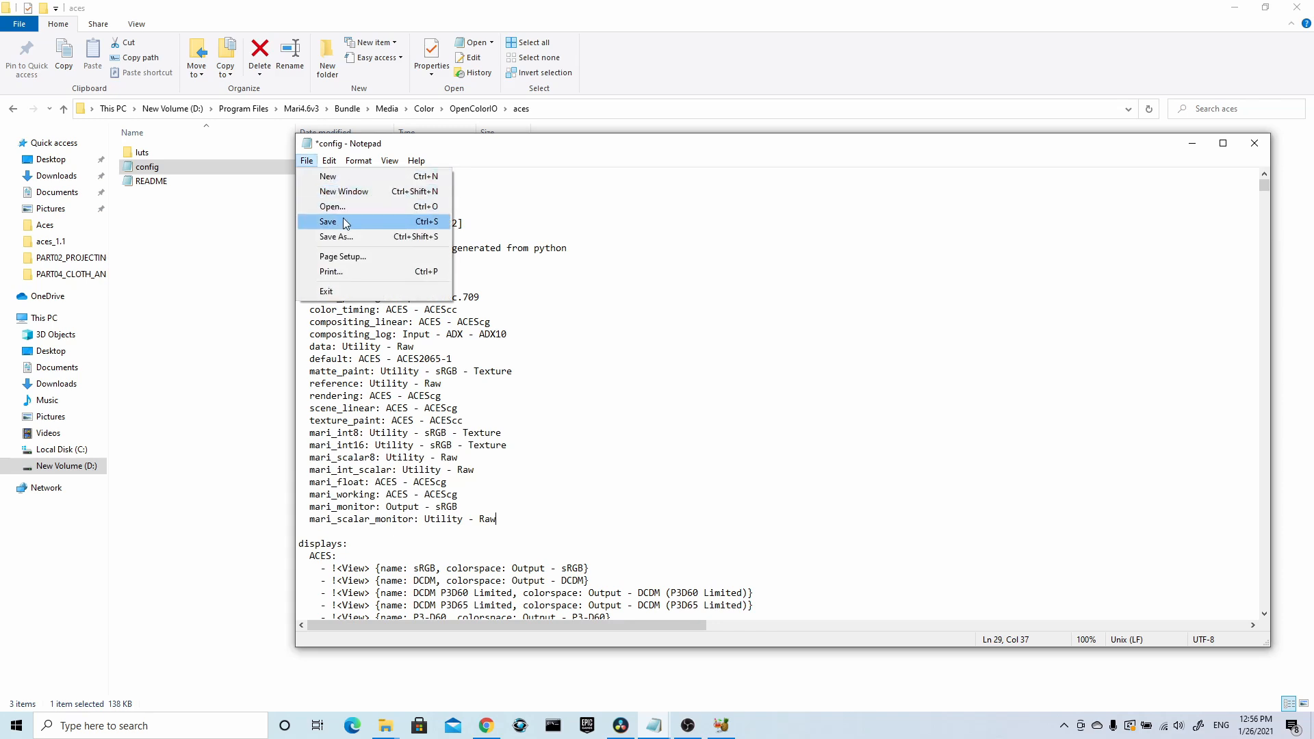
{"action": "left_click", "coordinate": [342, 221]}
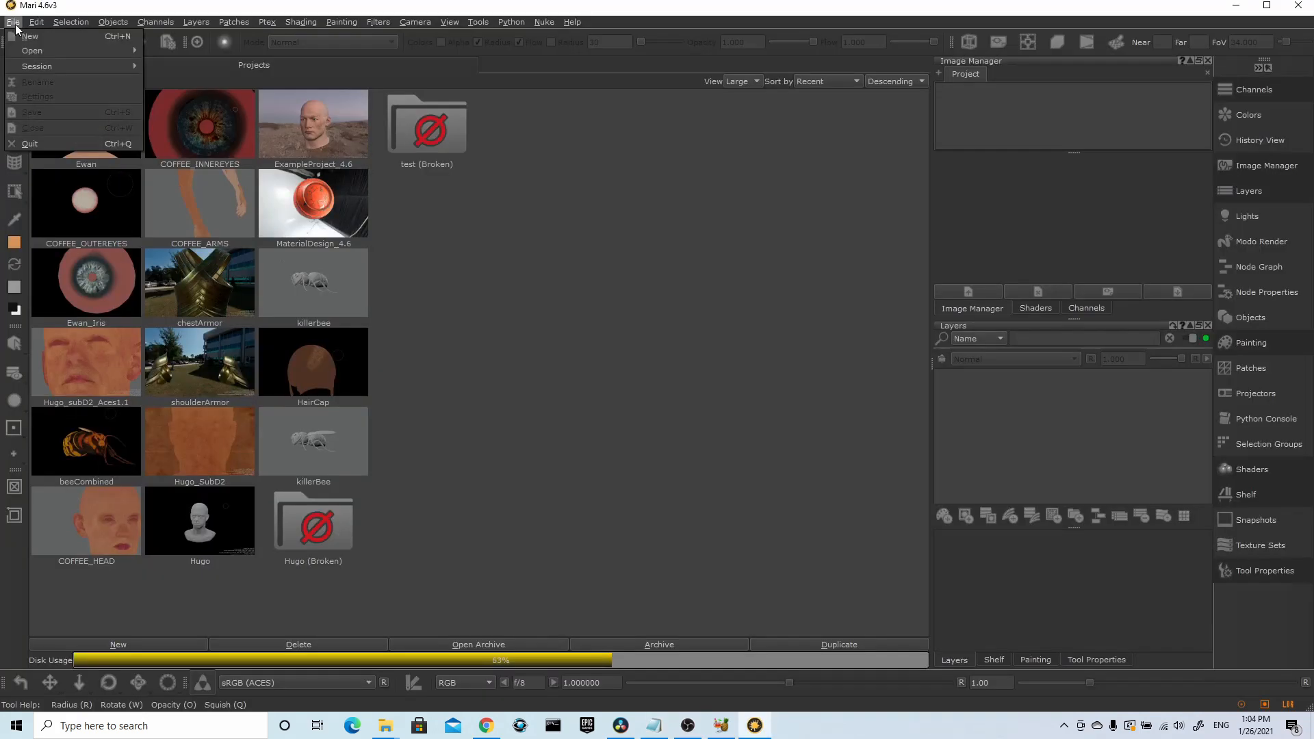
{"action": "key", "text": "Escape"}
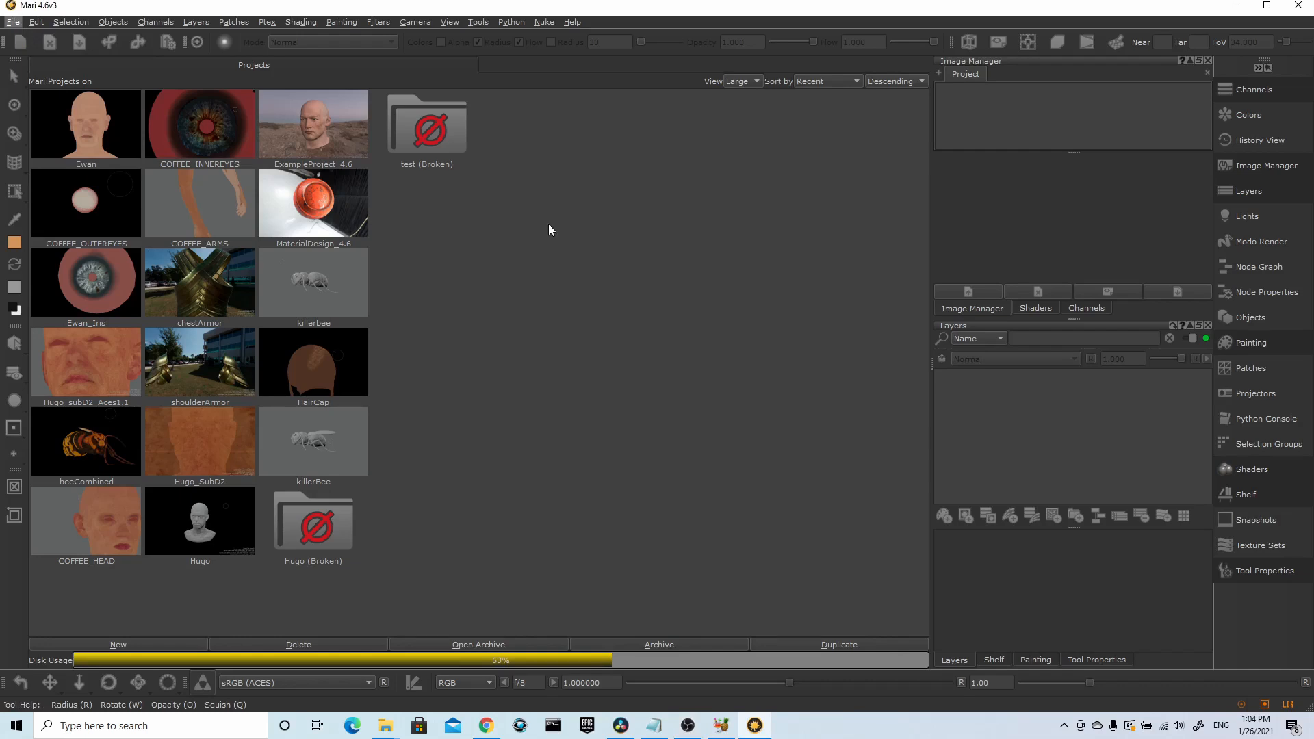
Step: Start a new Mari project and check its color settings
{"action": "key", "text": "ctrl+n"}
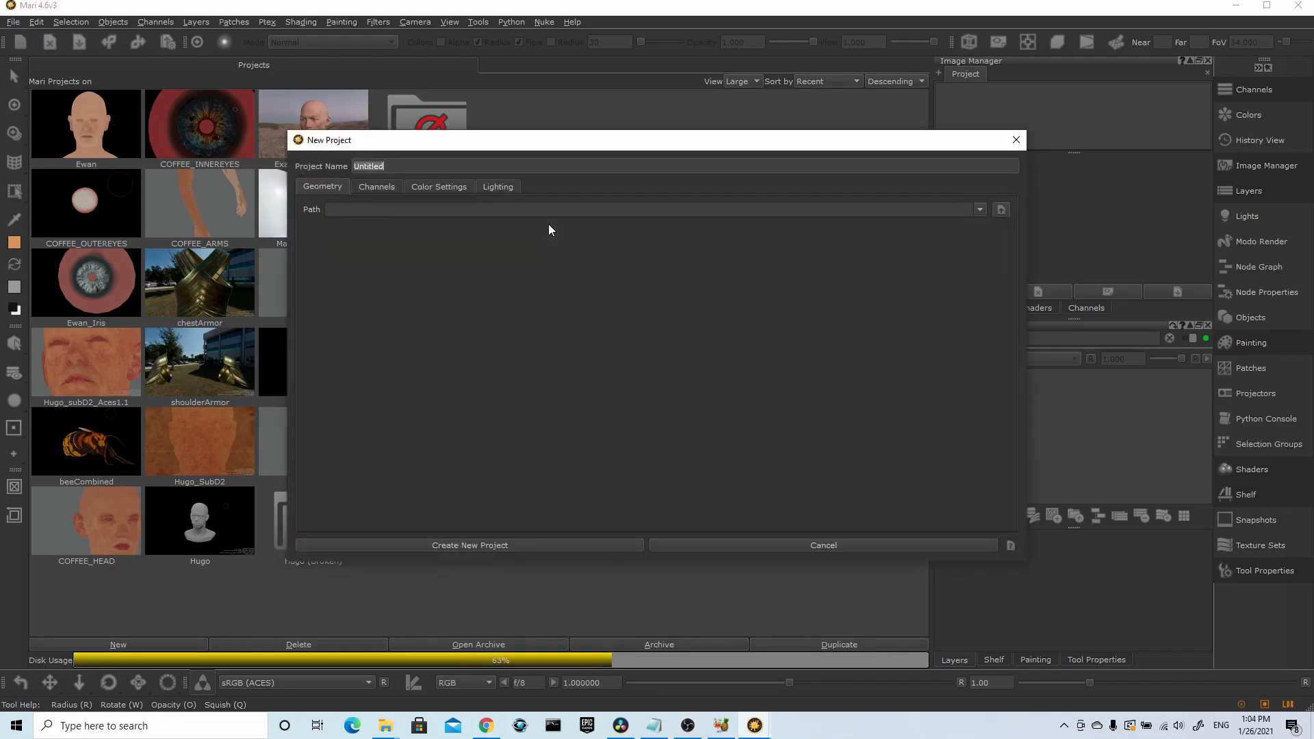
{"action": "left_click", "coordinate": [446, 188]}
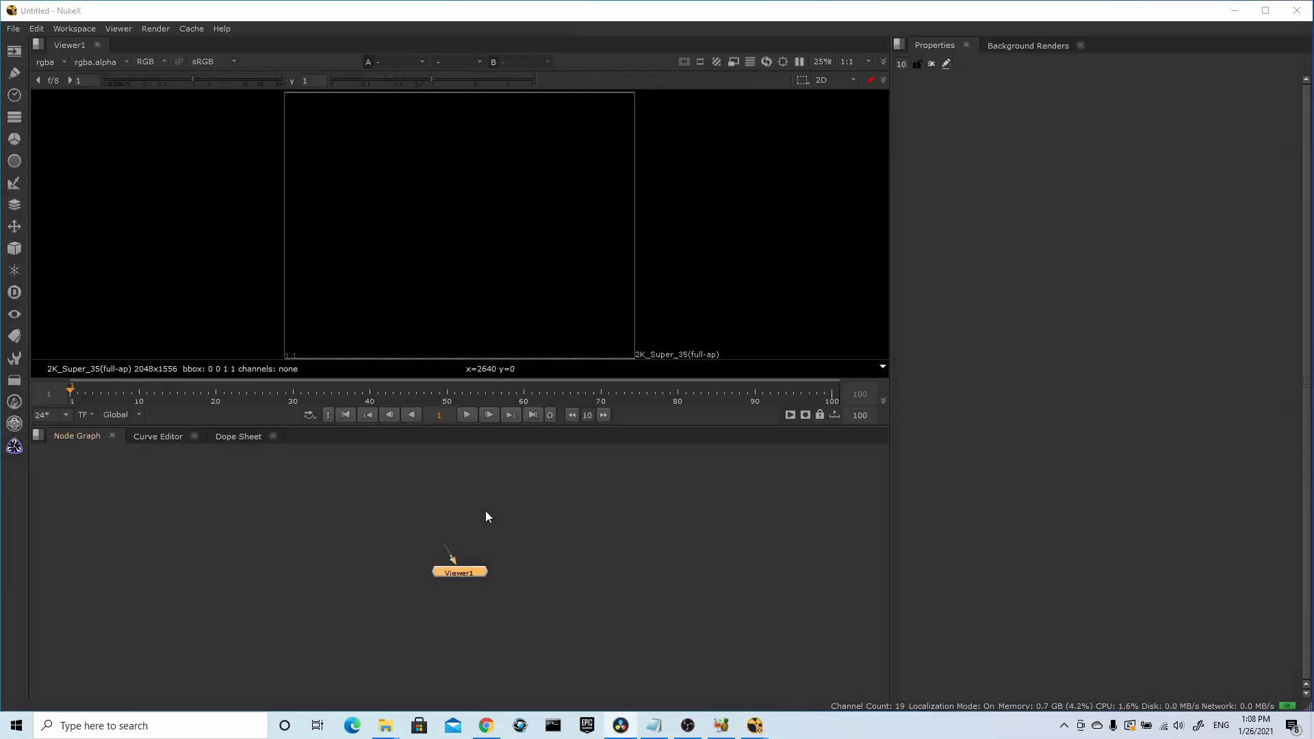
Step: In the Nuke project settings, set the color management to OCIO
{"action": "left_click", "coordinate": [14, 29]}
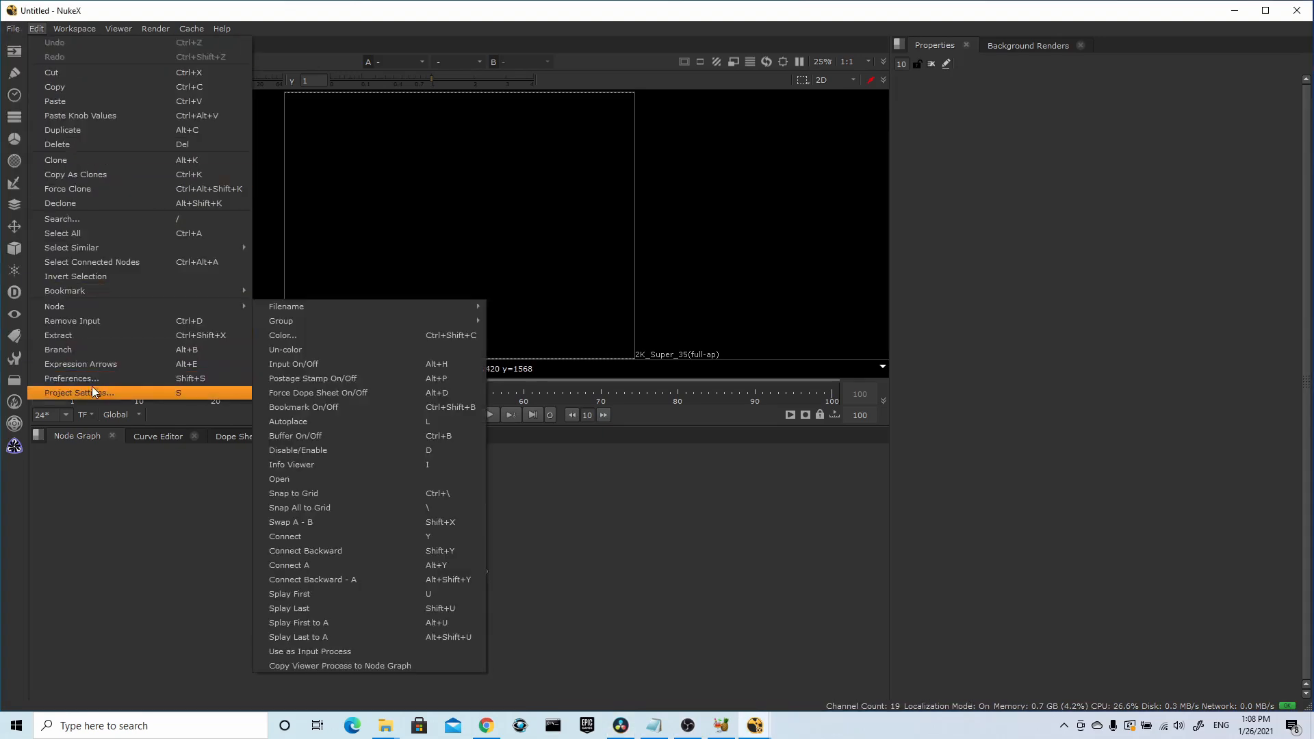
{"action": "left_click", "coordinate": [94, 395]}
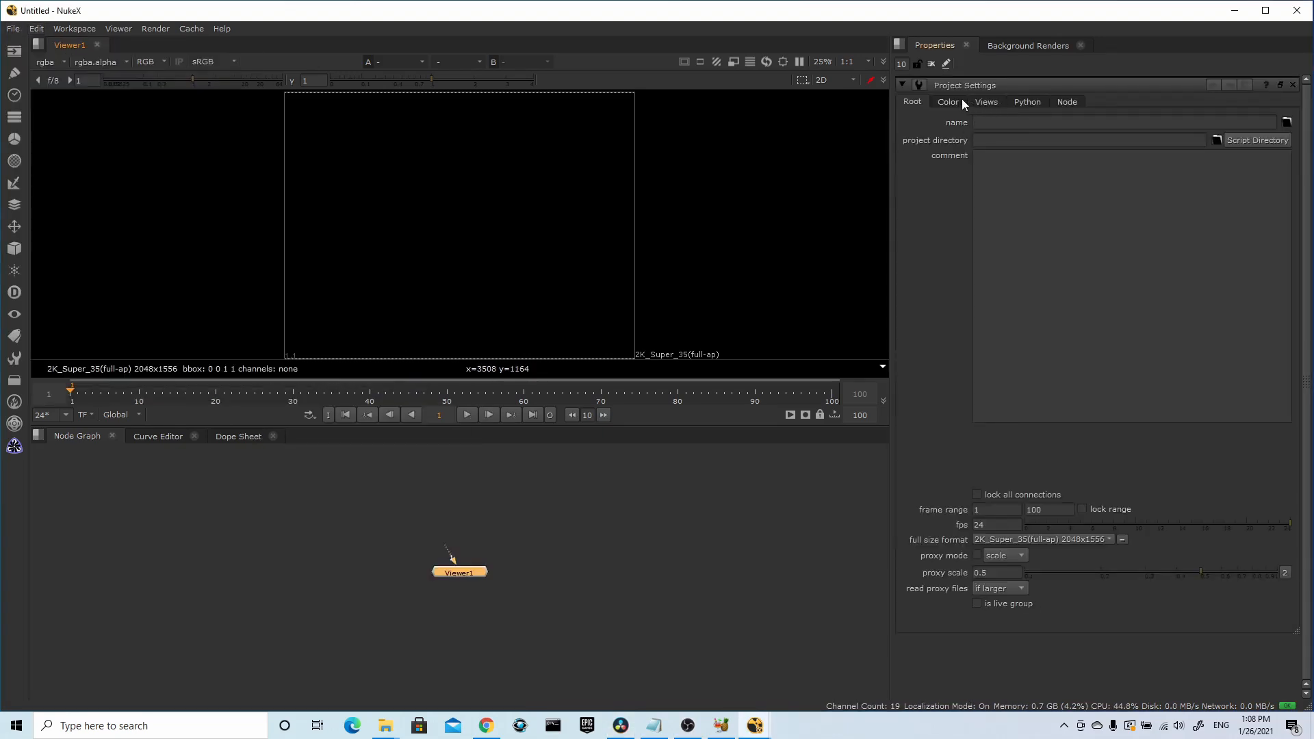
{"action": "left_click", "coordinate": [951, 103]}
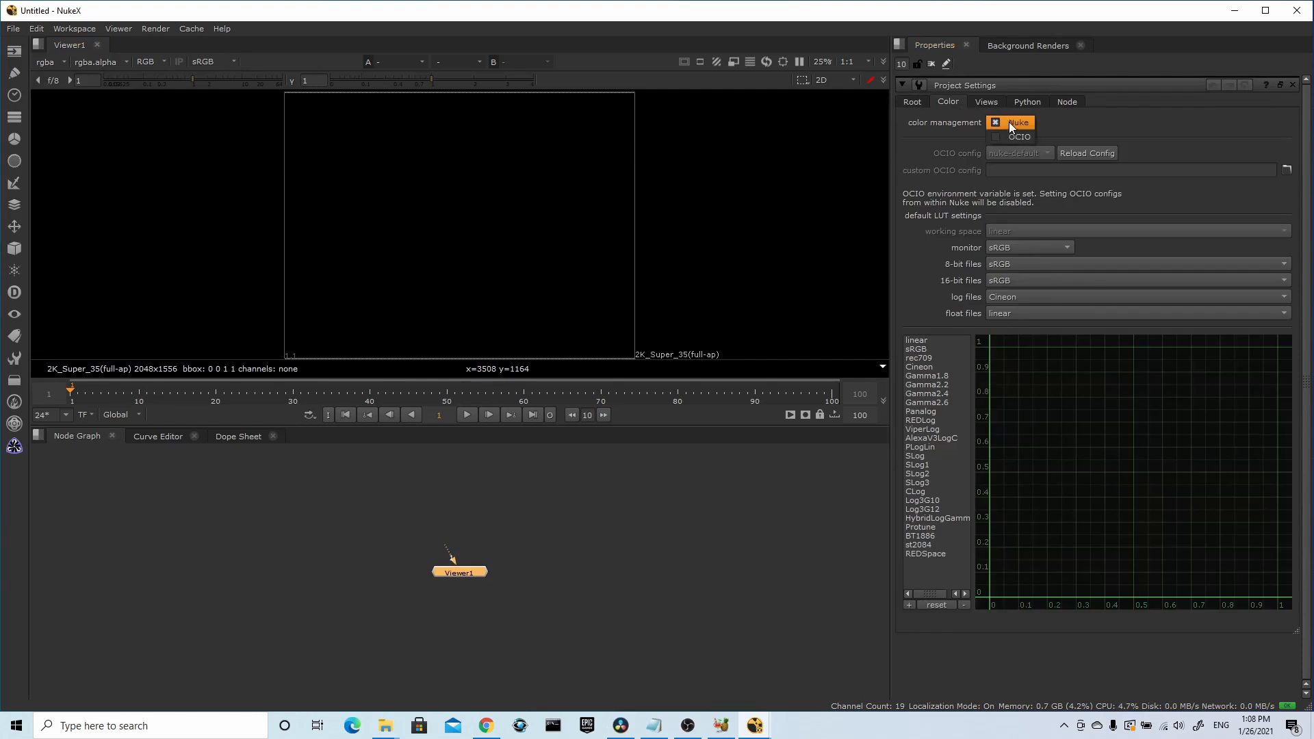
{"action": "left_click", "coordinate": [1016, 137]}
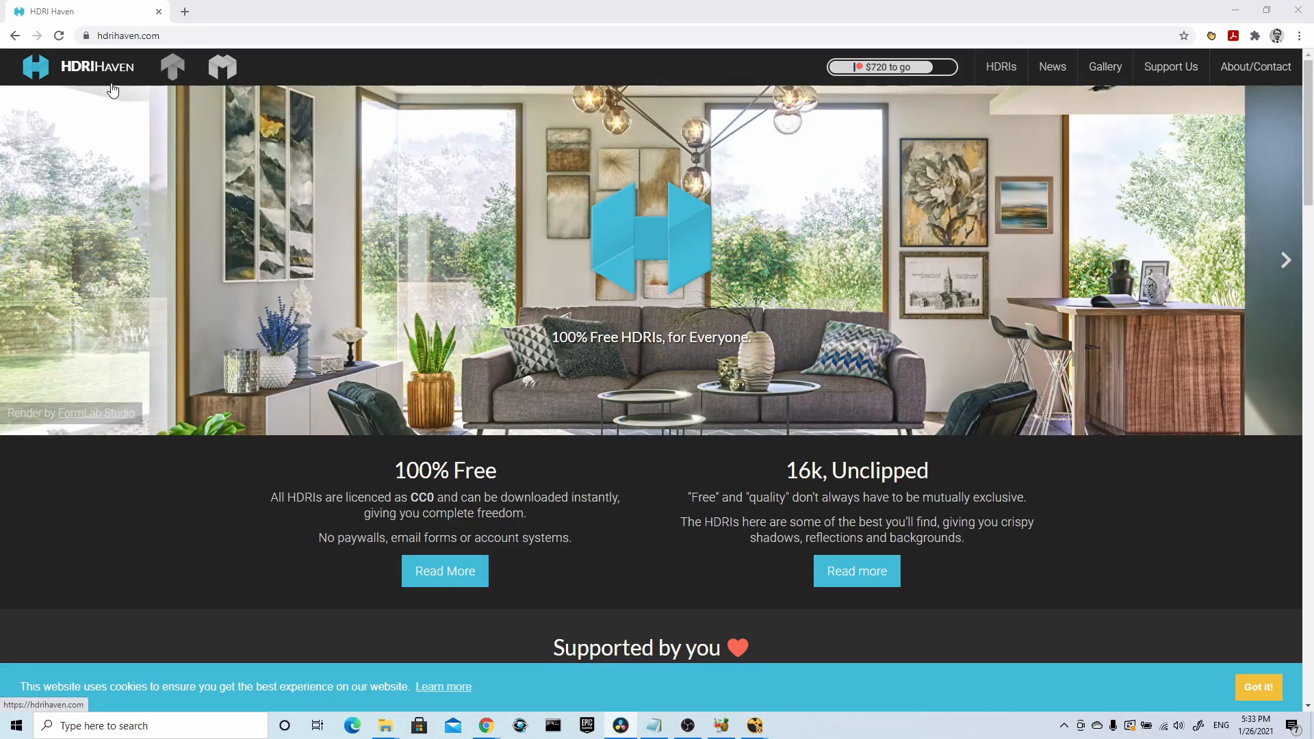
Step: Browse the HDRIs on HDRI Haven and look through the Reinforced Concrete 01 page
{"action": "left_click", "coordinate": [993, 71]}
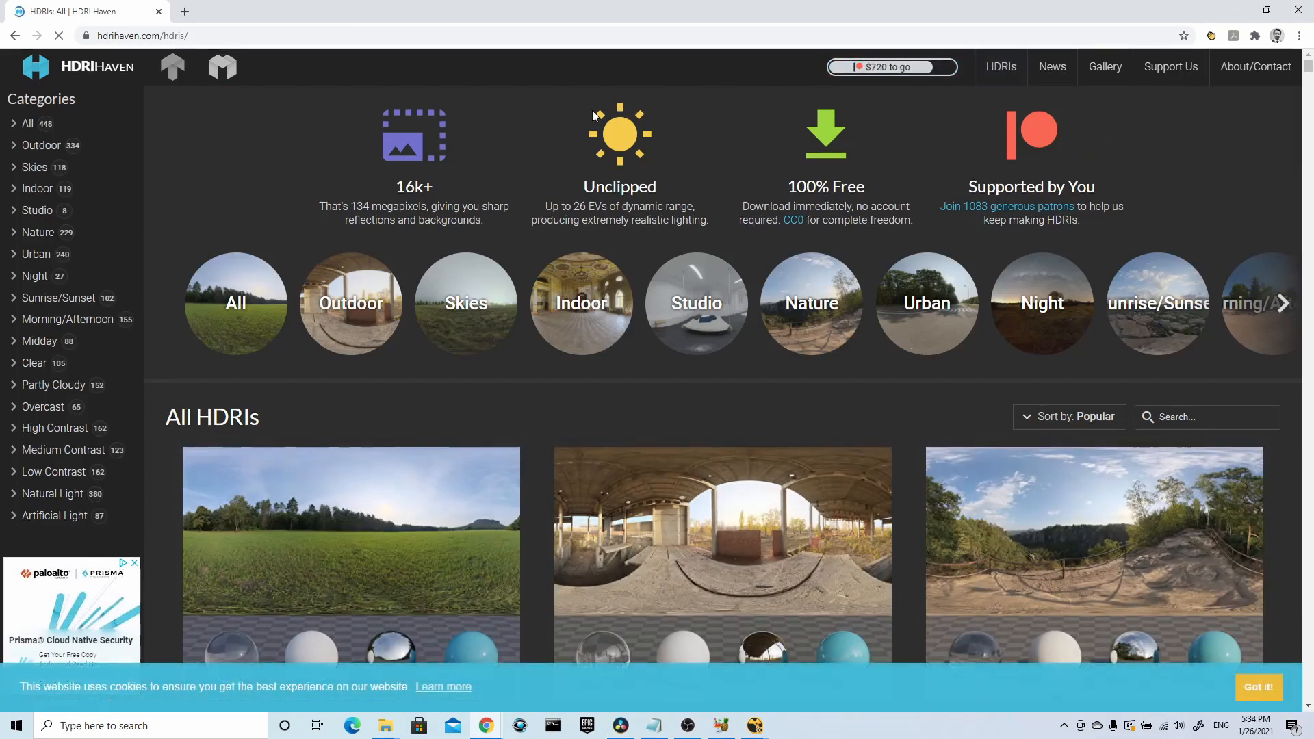
{"action": "scroll", "coordinate": [737, 356], "scroll_direction": "down", "scroll_amount": 4}
{"action": "left_click", "coordinate": [741, 298]}
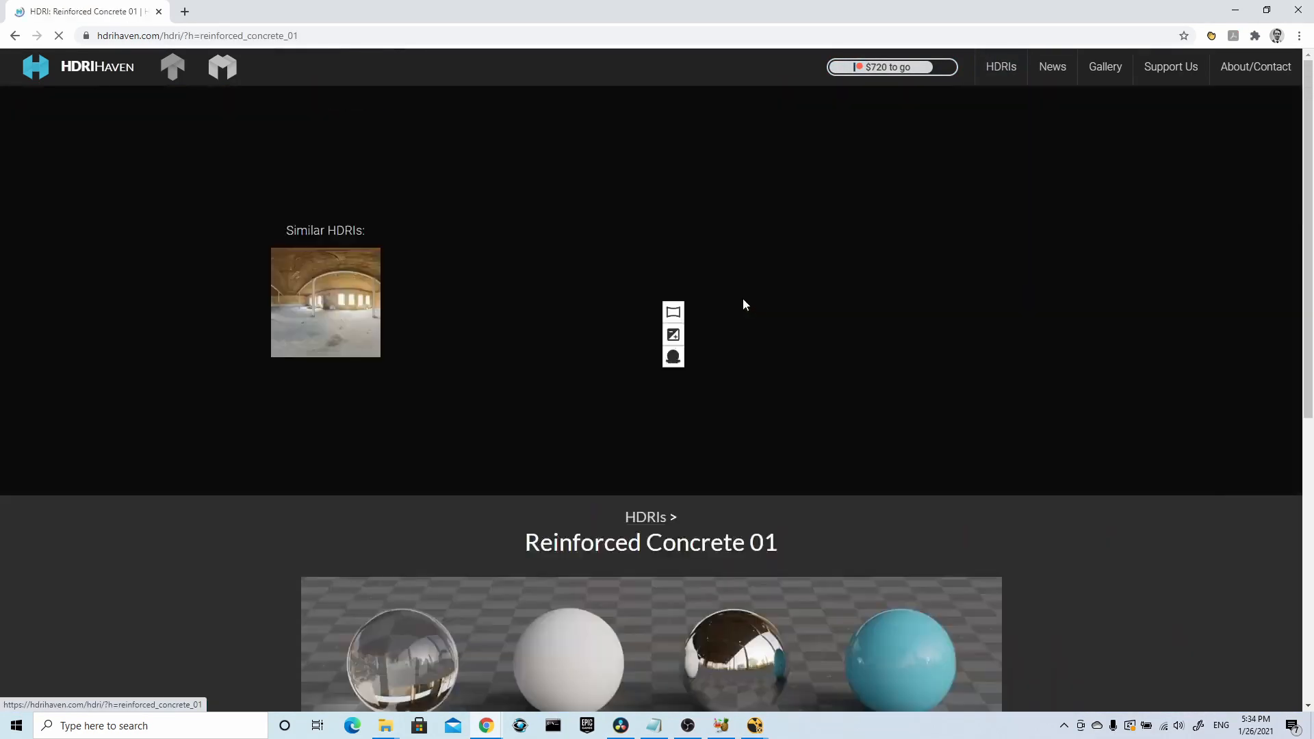
{"action": "scroll", "coordinate": [731, 313], "scroll_direction": "down", "scroll_amount": 10}
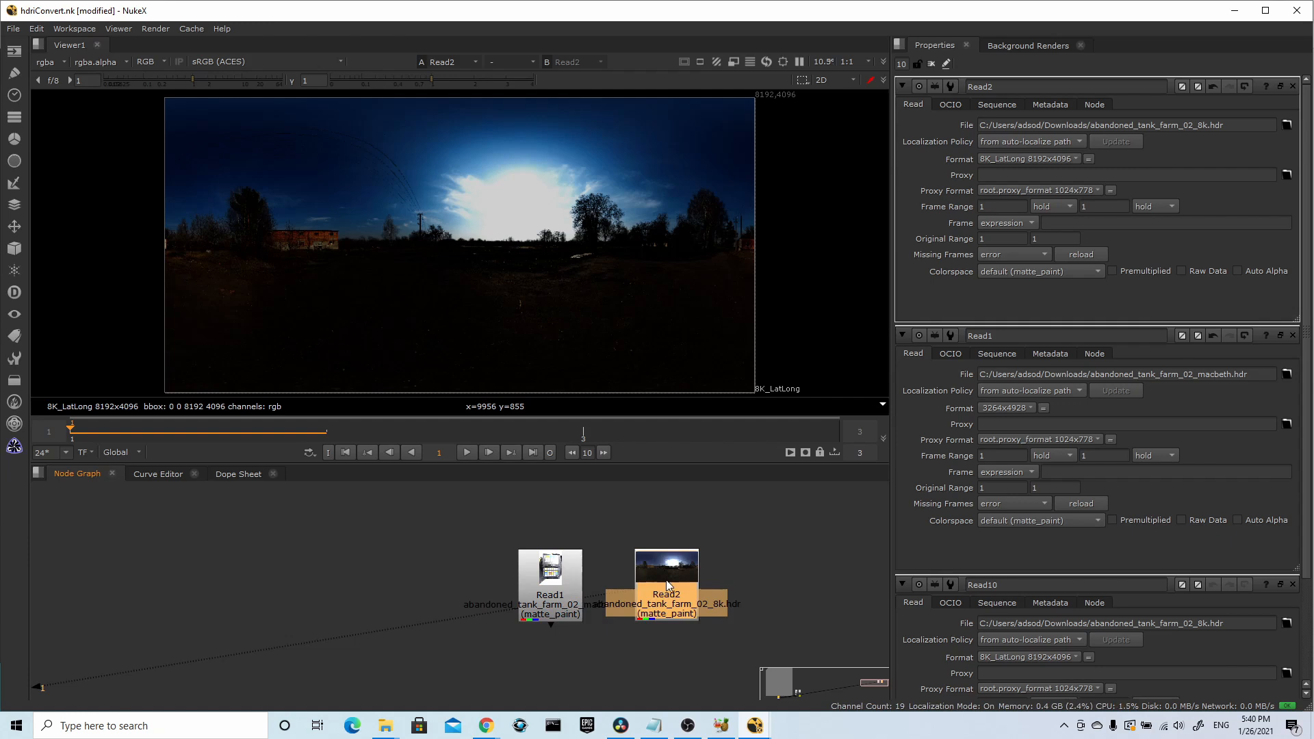
Step: In Nuke, set the colorspace of the abandoned_tank_farm_02_8k.hdr Read node to Utility - Linear - sRGB
{"action": "left_click", "coordinate": [1033, 272]}
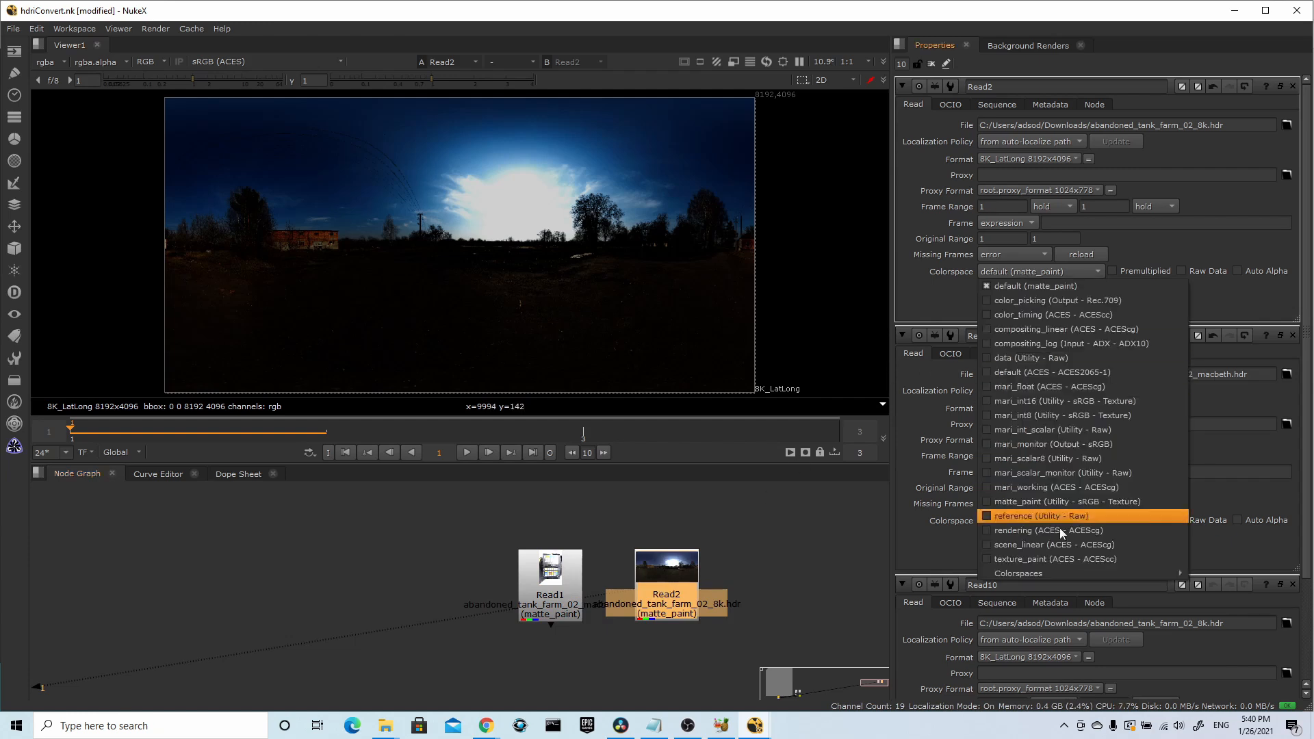
{"action": "mouse_move", "coordinate": [1239, 613]}
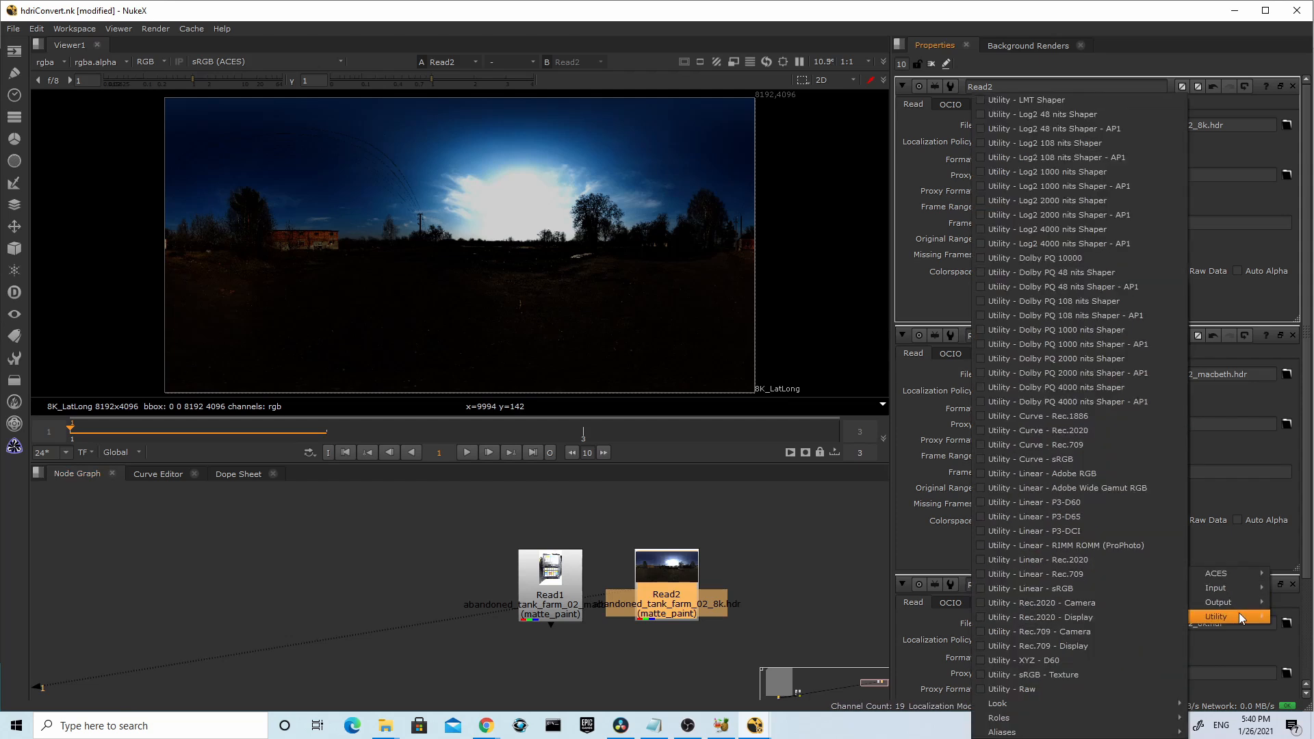
{"action": "left_click", "coordinate": [1075, 588]}
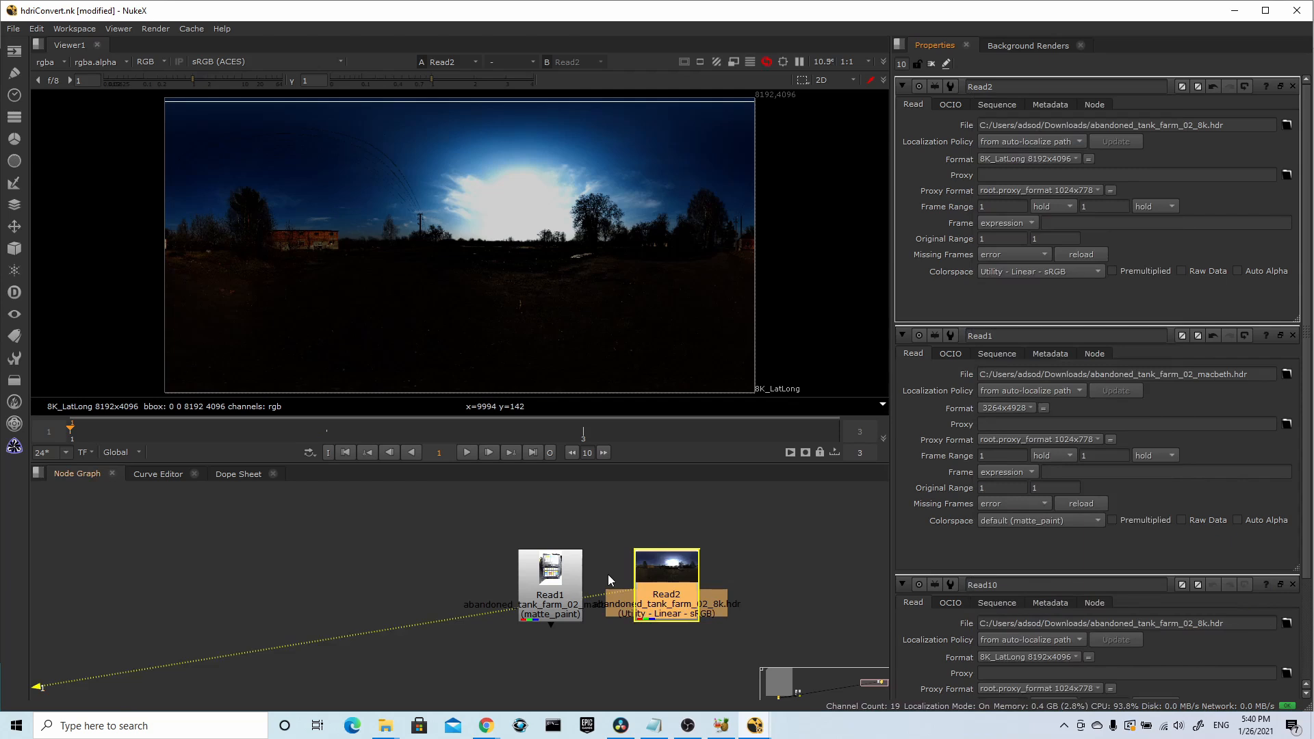
{"action": "left_click", "coordinate": [803, 485]}
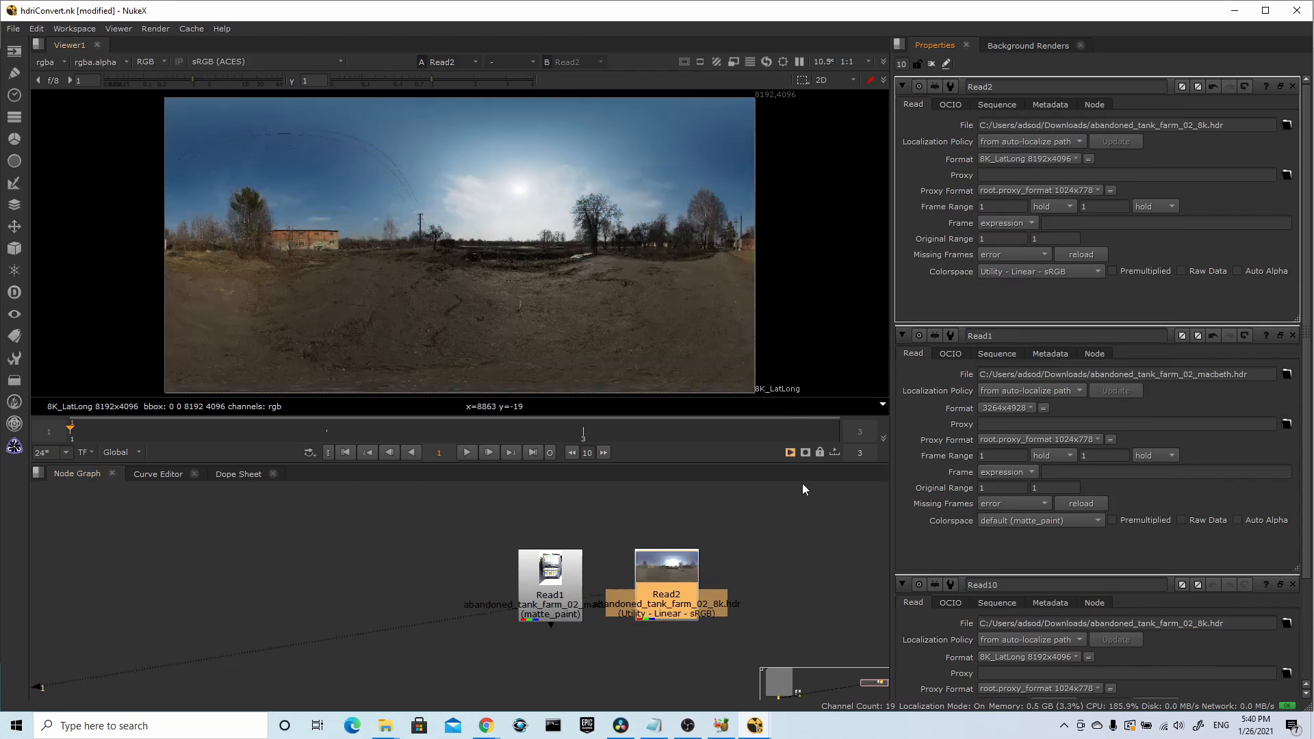
Step: Set the colorspace of the abandoned_tank_farm_02_macbeth.hdr Read node to Utility - Linear - sRGB
{"action": "double_click", "coordinate": [550, 571]}
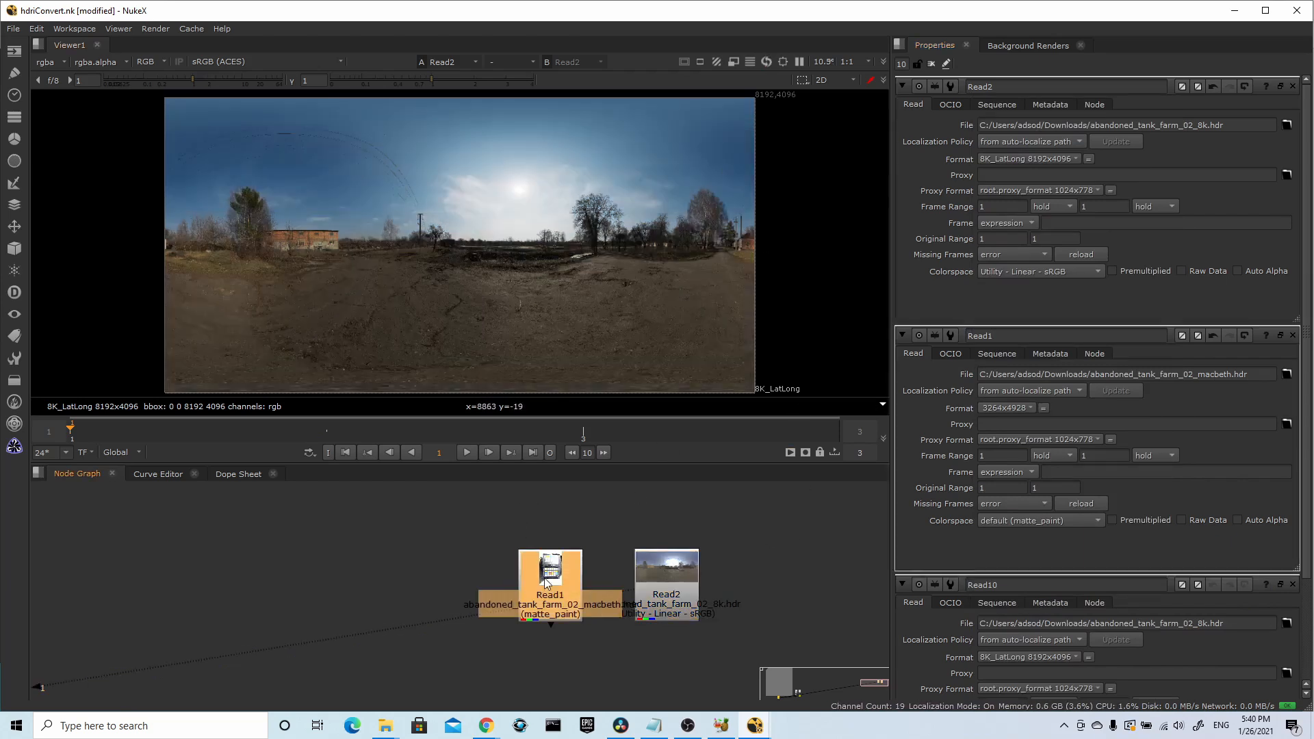
{"action": "left_click", "coordinate": [1075, 274]}
{"action": "mouse_move", "coordinate": [1107, 572]}
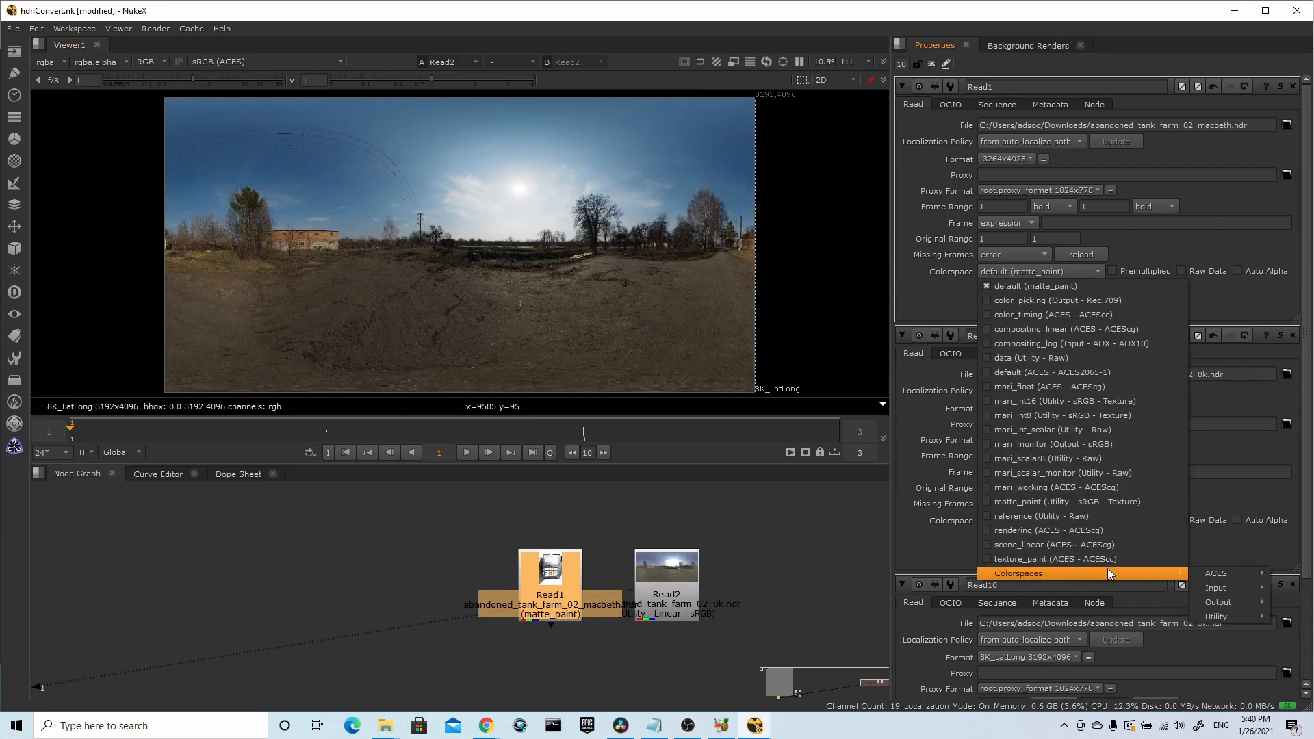
{"action": "mouse_move", "coordinate": [1216, 616]}
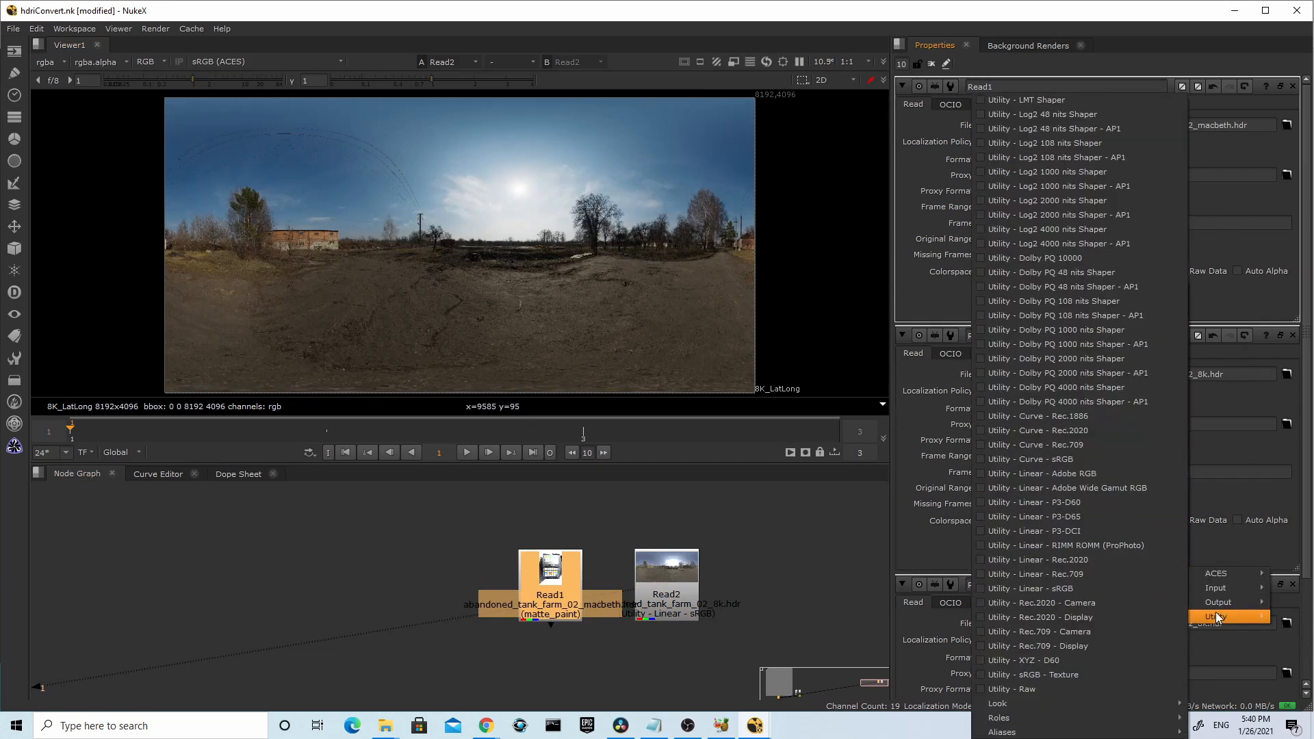
{"action": "left_click", "coordinate": [1059, 590]}
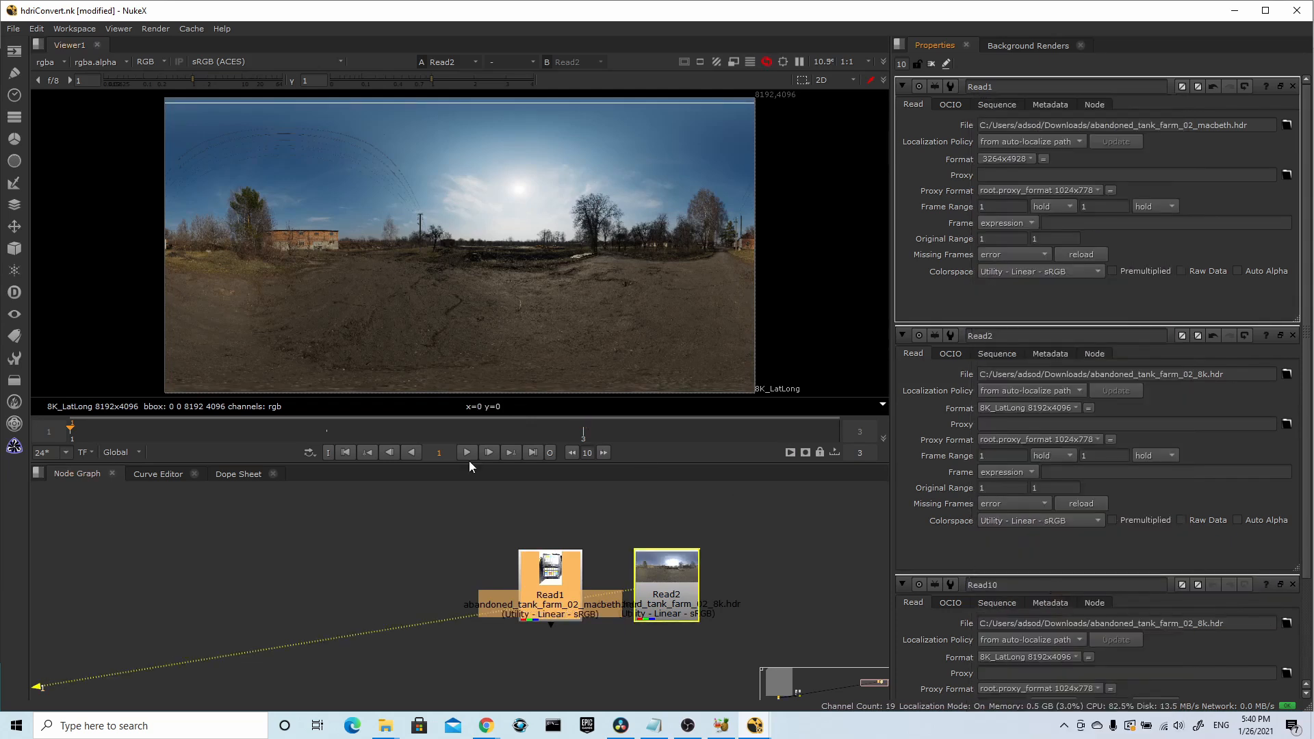
Step: Show the macbeth image in the viewer and add an Exposure node after its Read node
{"action": "key", "text": "1"}
{"action": "key", "text": "Tab"}
{"action": "type", "text": "expo"}
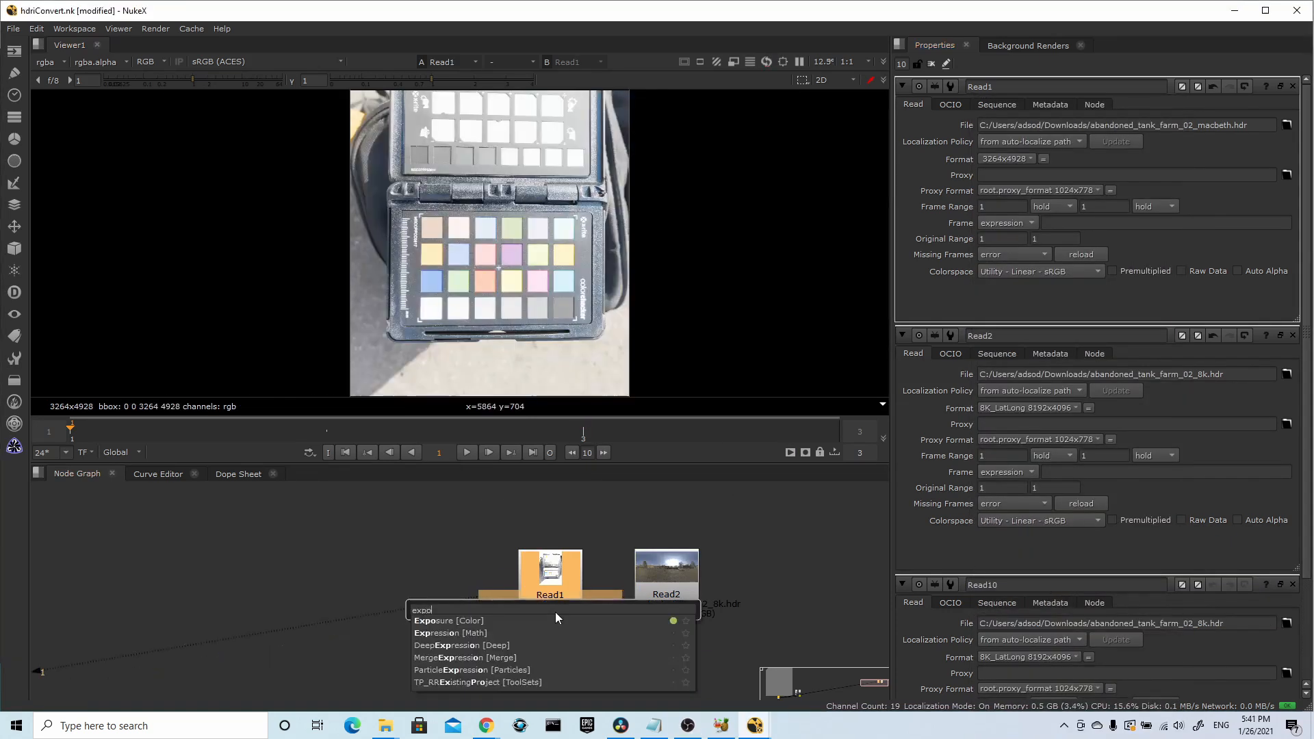
{"action": "left_click", "coordinate": [488, 619]}
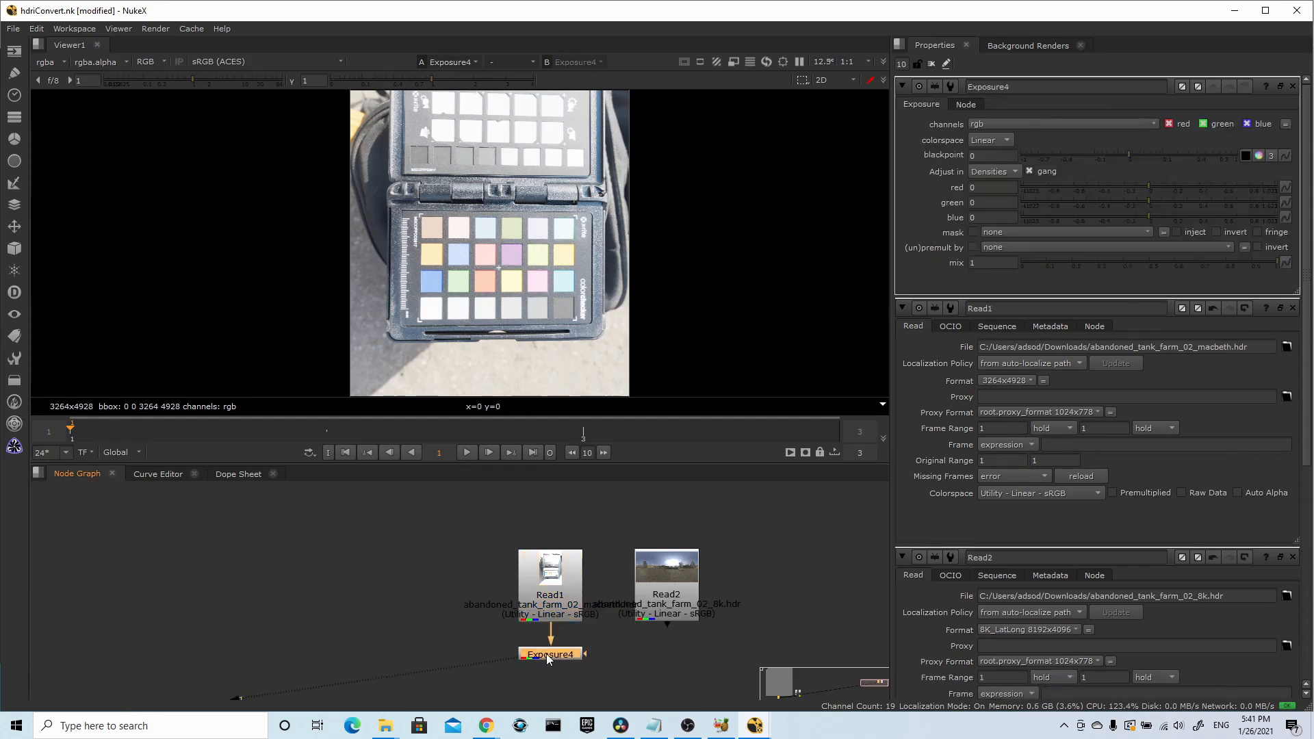
Step: View the 8k HDRI and sample the average color of a rectangular area of its dirt ground
{"action": "left_click", "coordinate": [670, 577]}
{"action": "key", "text": "1"}
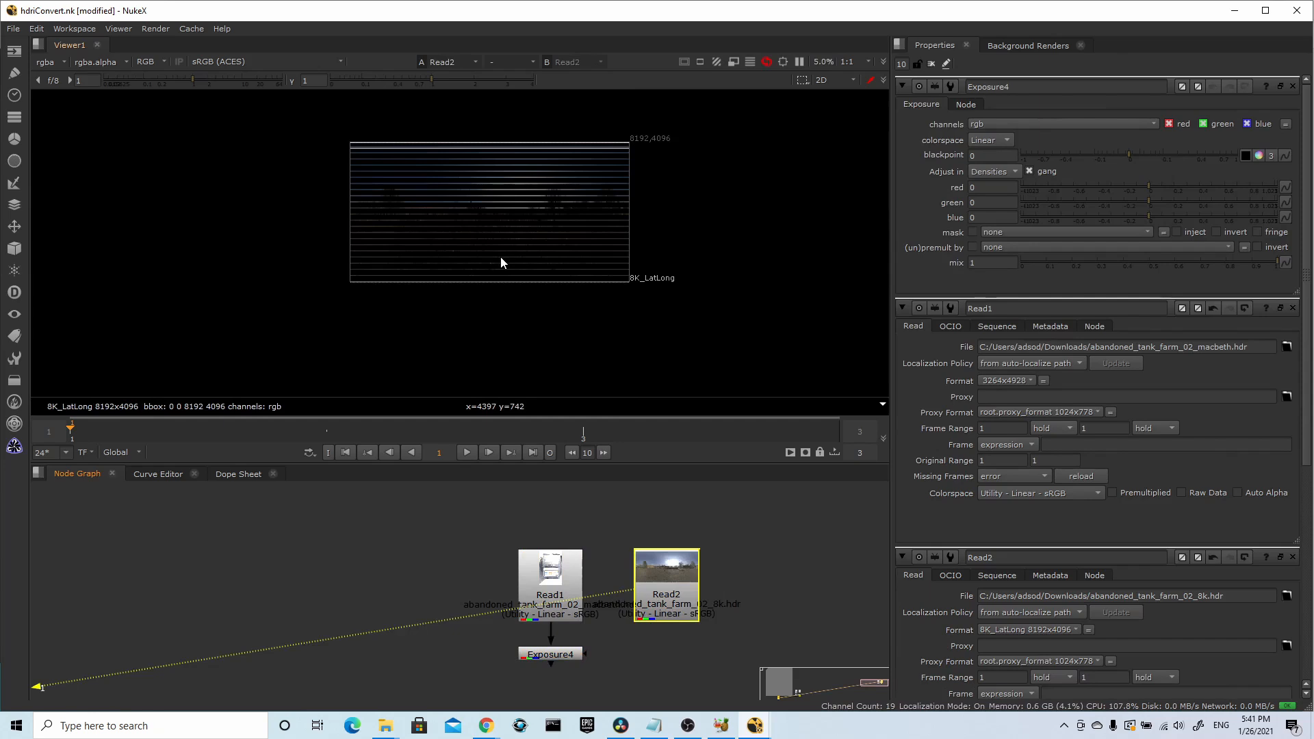
{"action": "scroll", "coordinate": [500, 260], "scroll_direction": "up", "scroll_amount": 5}
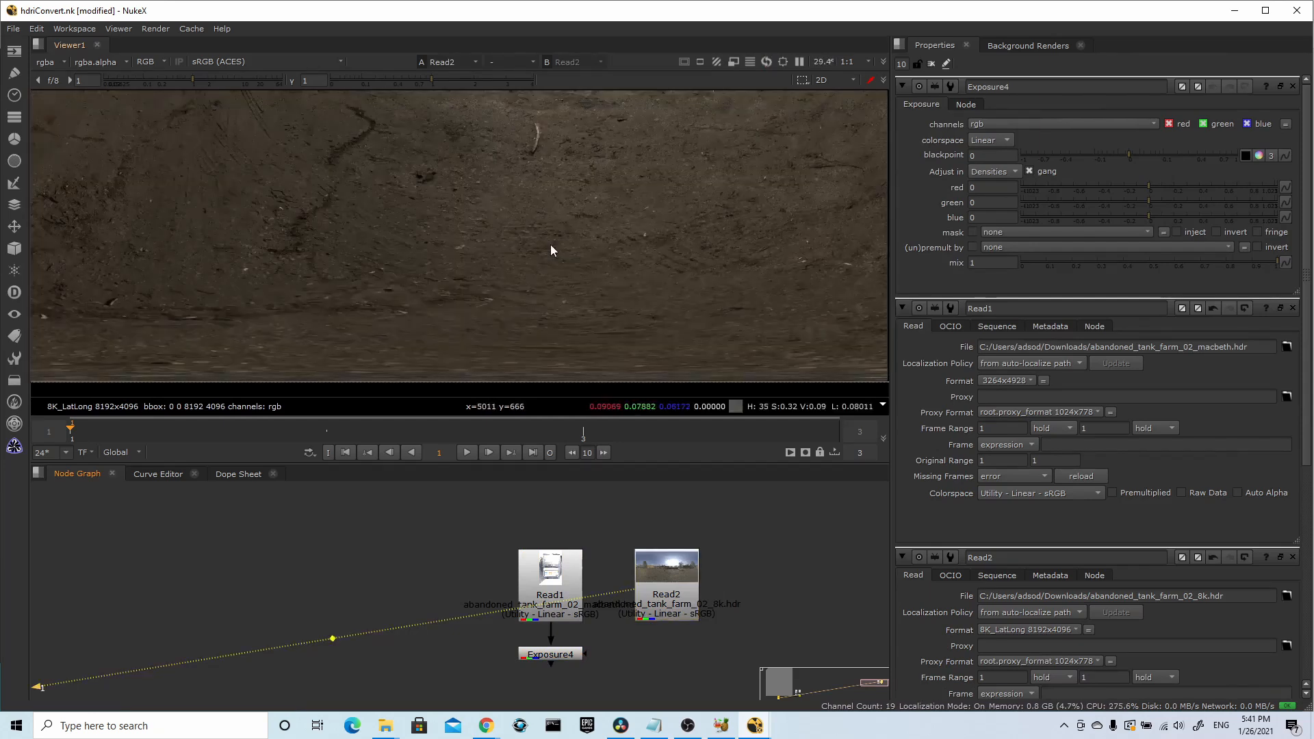
{"action": "left_click_drag", "start_coordinate": [545, 242], "coordinate": [708, 325], "text": "ctrl+shift"}
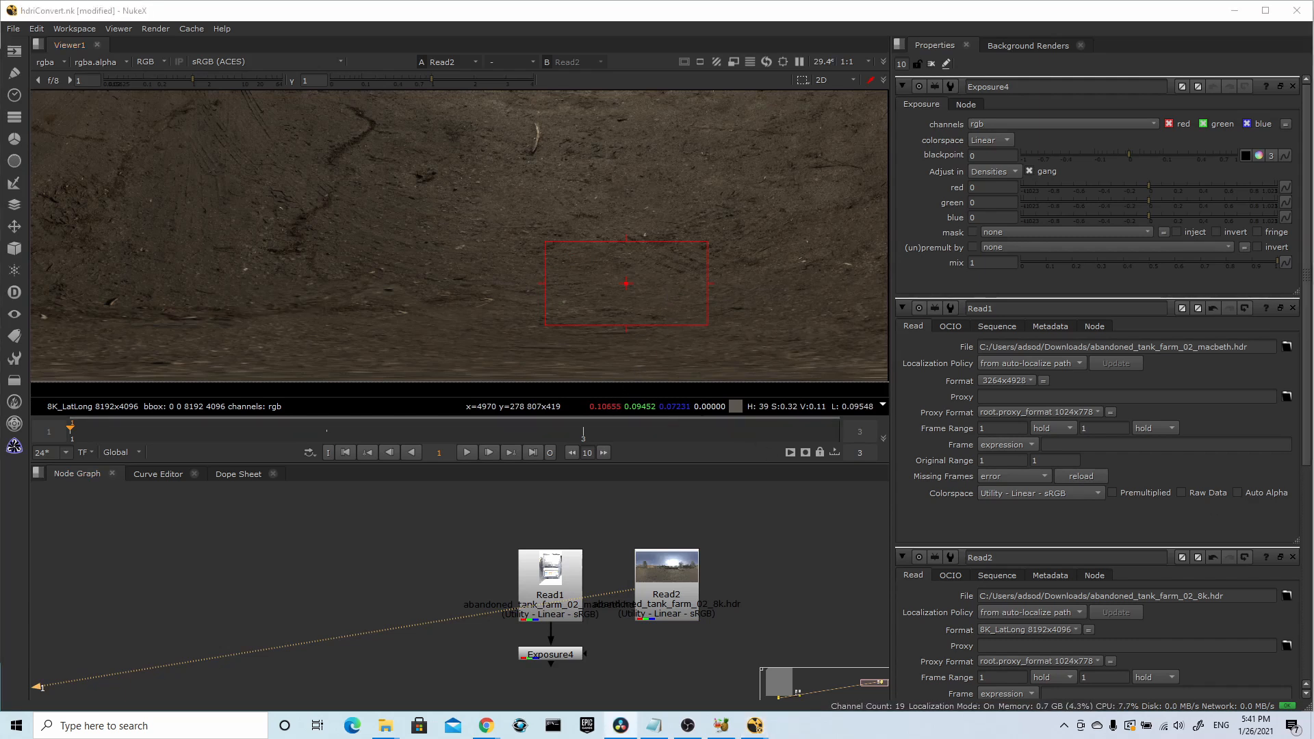
Step: Sample the ground below the color chart in the macbeth image and set the Exposure node's red, green and blue to -0.72
{"action": "key", "text": "1"}
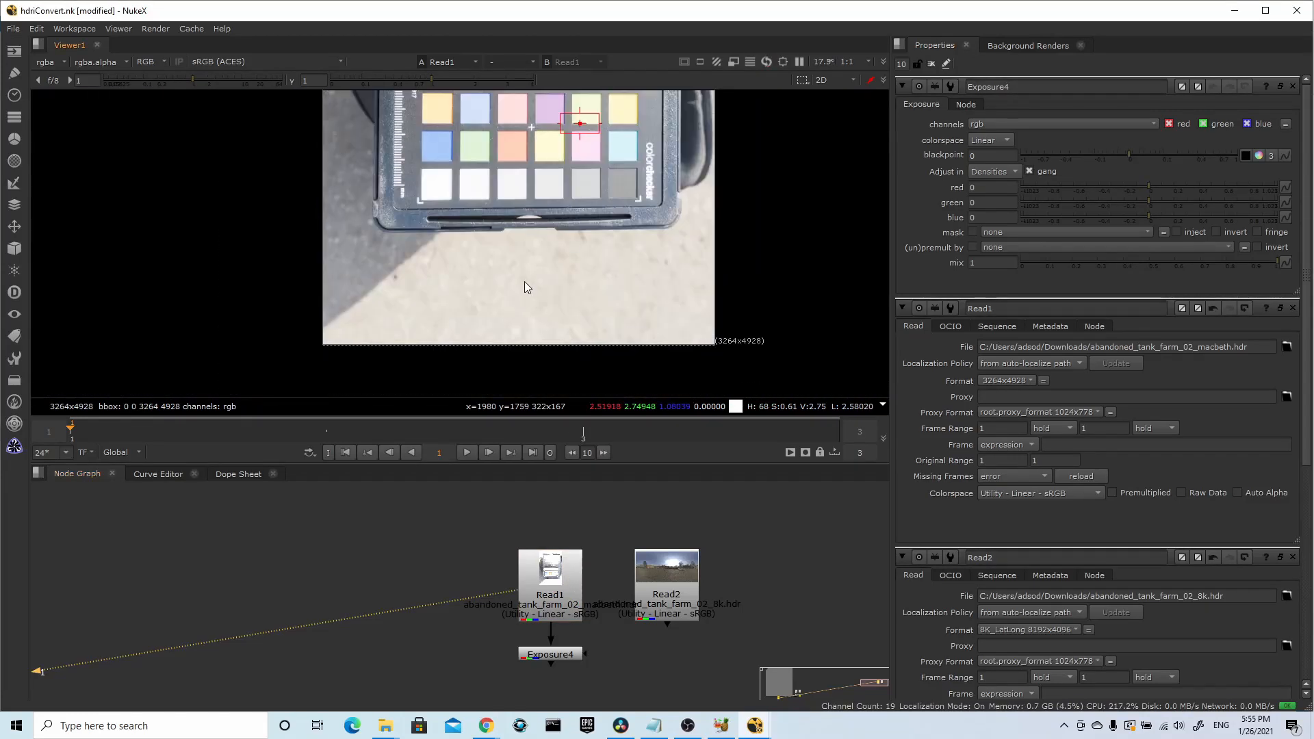
{"action": "mouse_move", "coordinate": [499, 256]}
{"action": "left_mouse_down"}
{"action": "mouse_move", "coordinate": [568, 278]}
{"action": "mouse_move", "coordinate": [526, 278]}
{"action": "mouse_move", "coordinate": [604, 312]}
{"action": "left_mouse_up"}
{"action": "left_click", "coordinate": [565, 654]}
{"action": "key", "text": "1"}
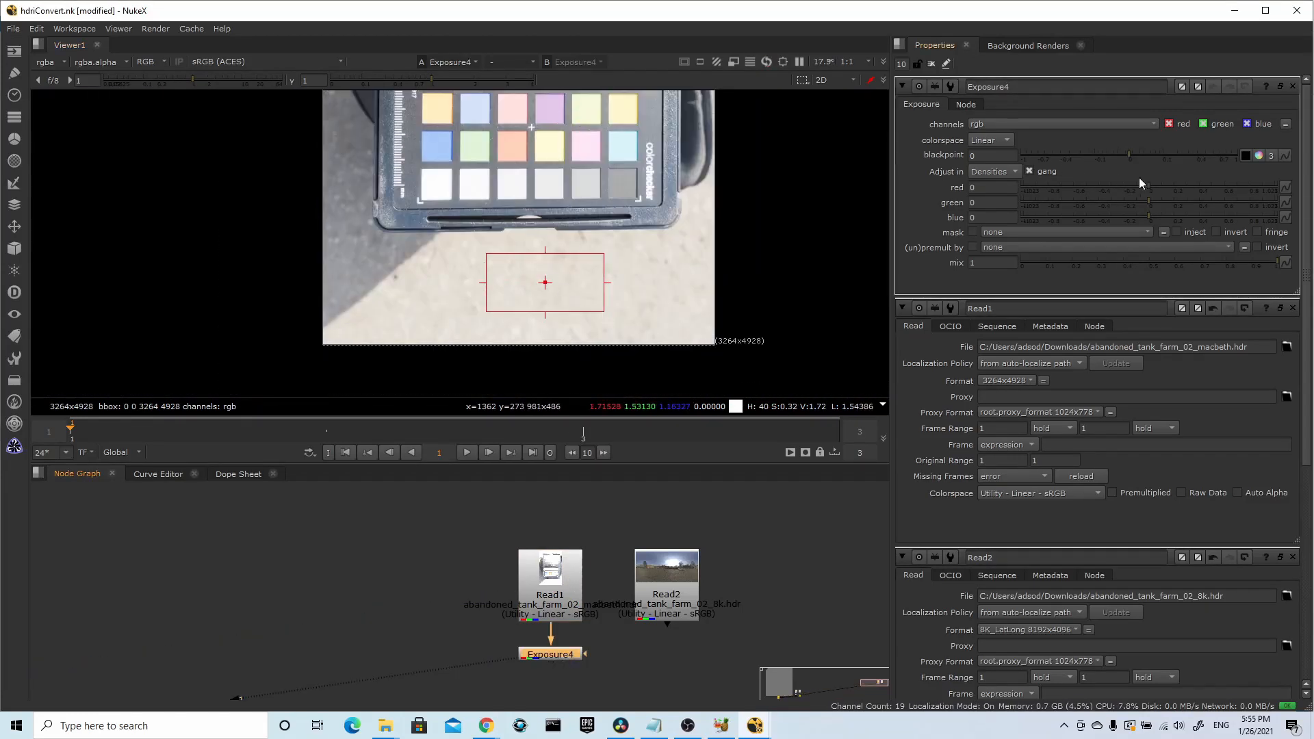
{"action": "left_click_drag", "start_coordinate": [1139, 186], "coordinate": [1059, 187]}
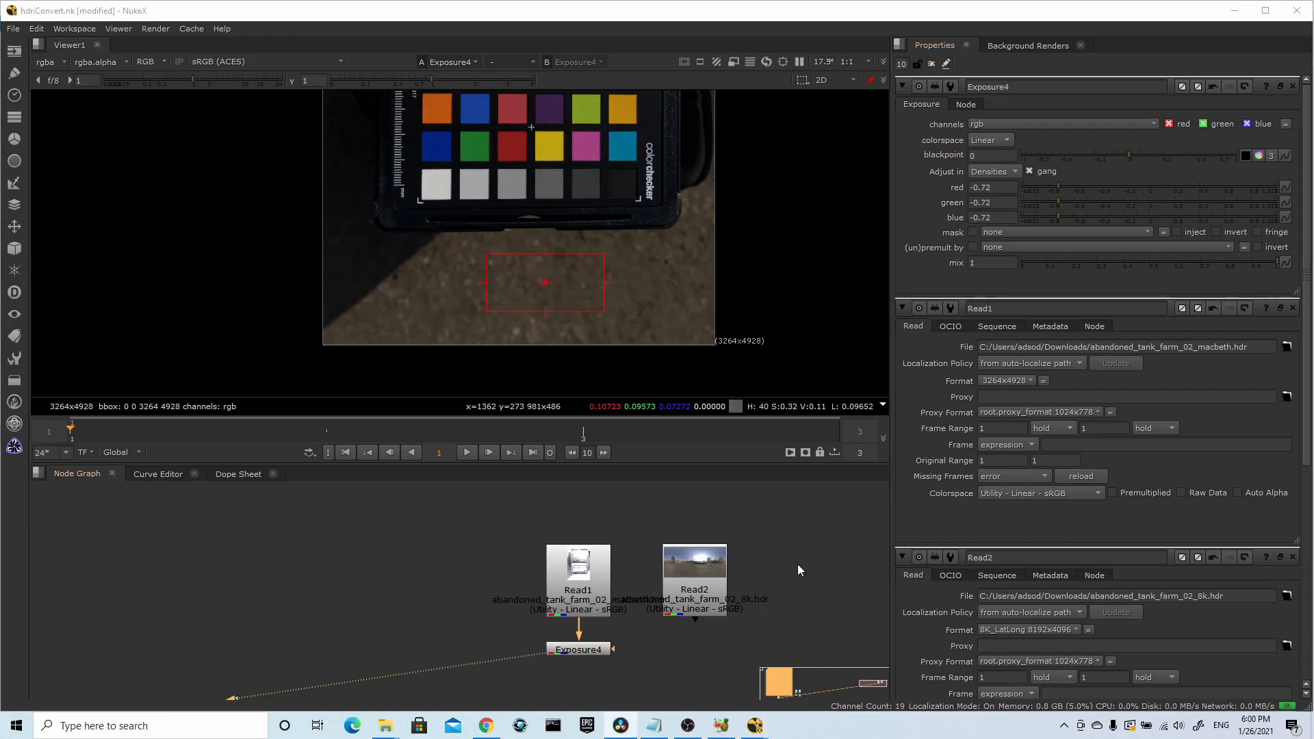
Step: Find the Colour Rendition Chart node in the node graph and show it in the viewer
{"action": "scroll", "coordinate": [786, 561], "scroll_direction": "down", "scroll_amount": 2}
{"action": "scroll", "coordinate": [782, 560], "scroll_direction": "down", "scroll_amount": 3}
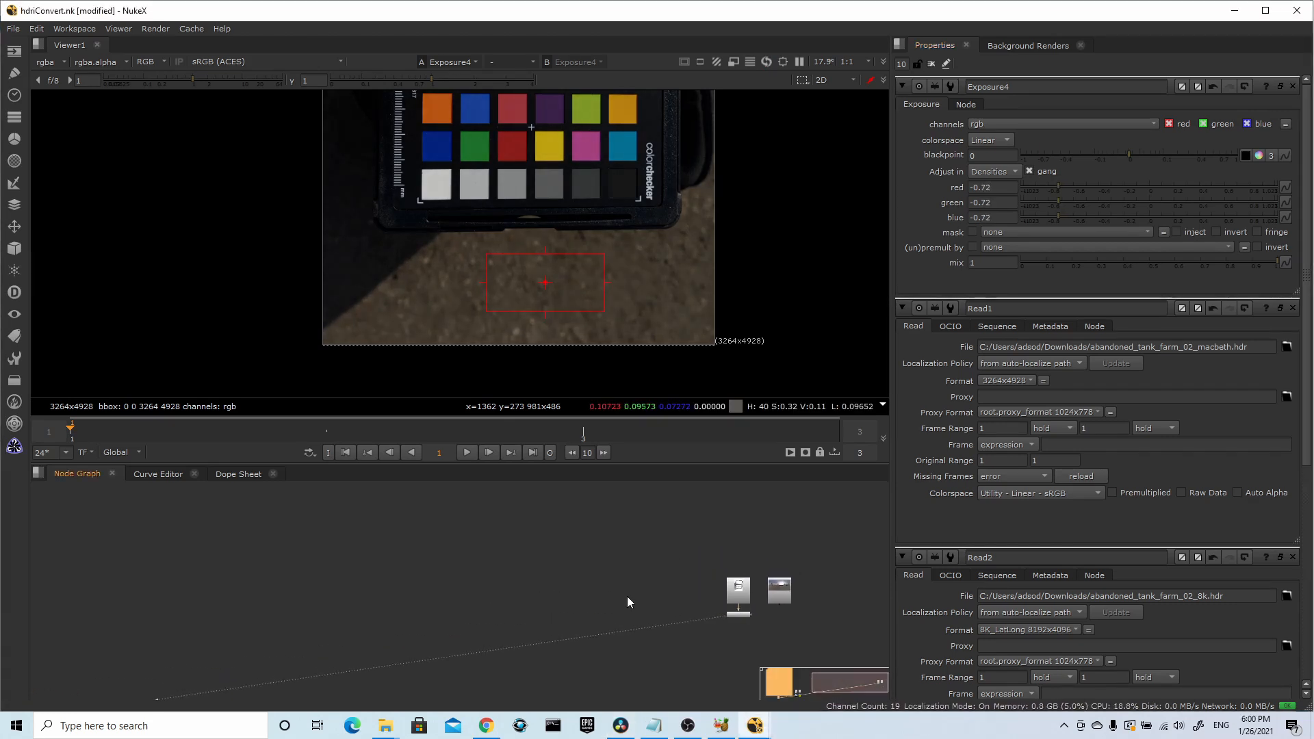
{"action": "scroll", "coordinate": [548, 595], "scroll_direction": "up", "scroll_amount": 5}
{"action": "scroll", "coordinate": [616, 588], "scroll_direction": "down", "scroll_amount": 3}
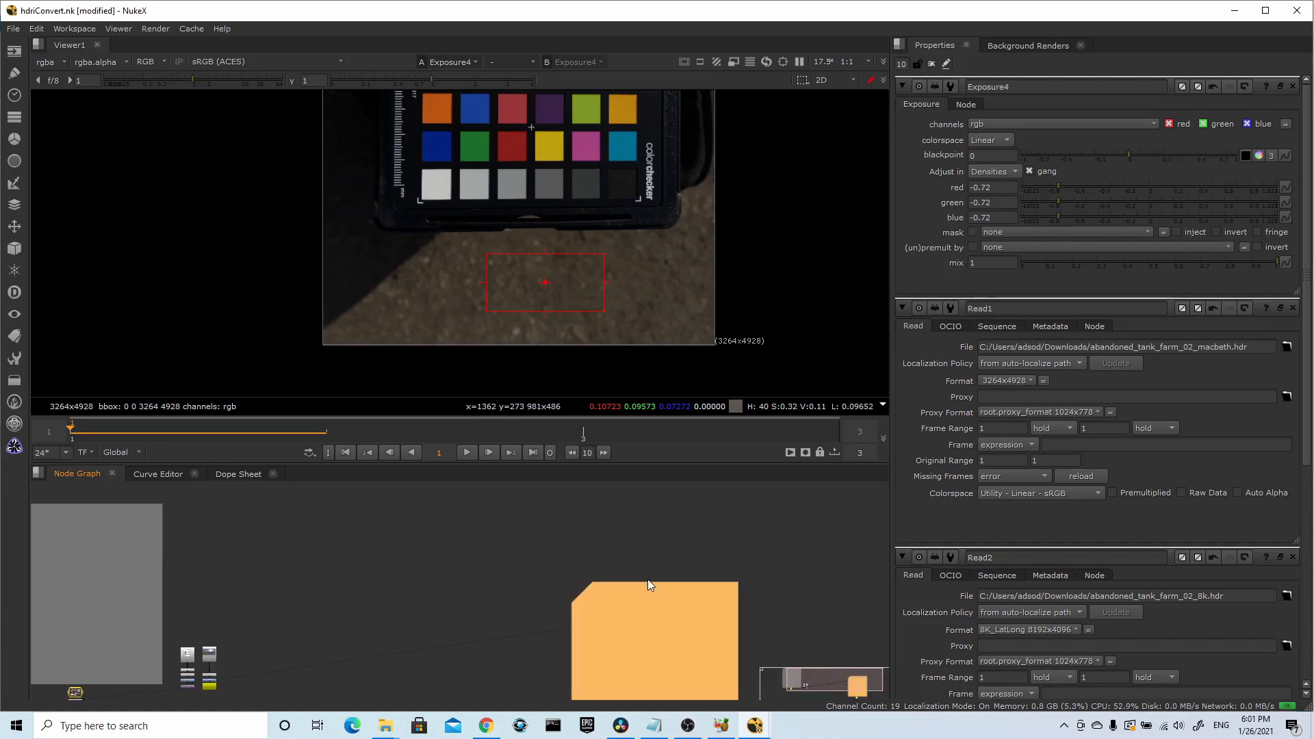
{"action": "left_click_drag", "start_coordinate": [661, 615], "coordinate": [624, 505]}
{"action": "scroll", "coordinate": [616, 611], "scroll_direction": "up", "scroll_amount": 6}
{"action": "scroll", "coordinate": [636, 581], "scroll_direction": "down", "scroll_amount": 2}
{"action": "left_click", "coordinate": [563, 618]}
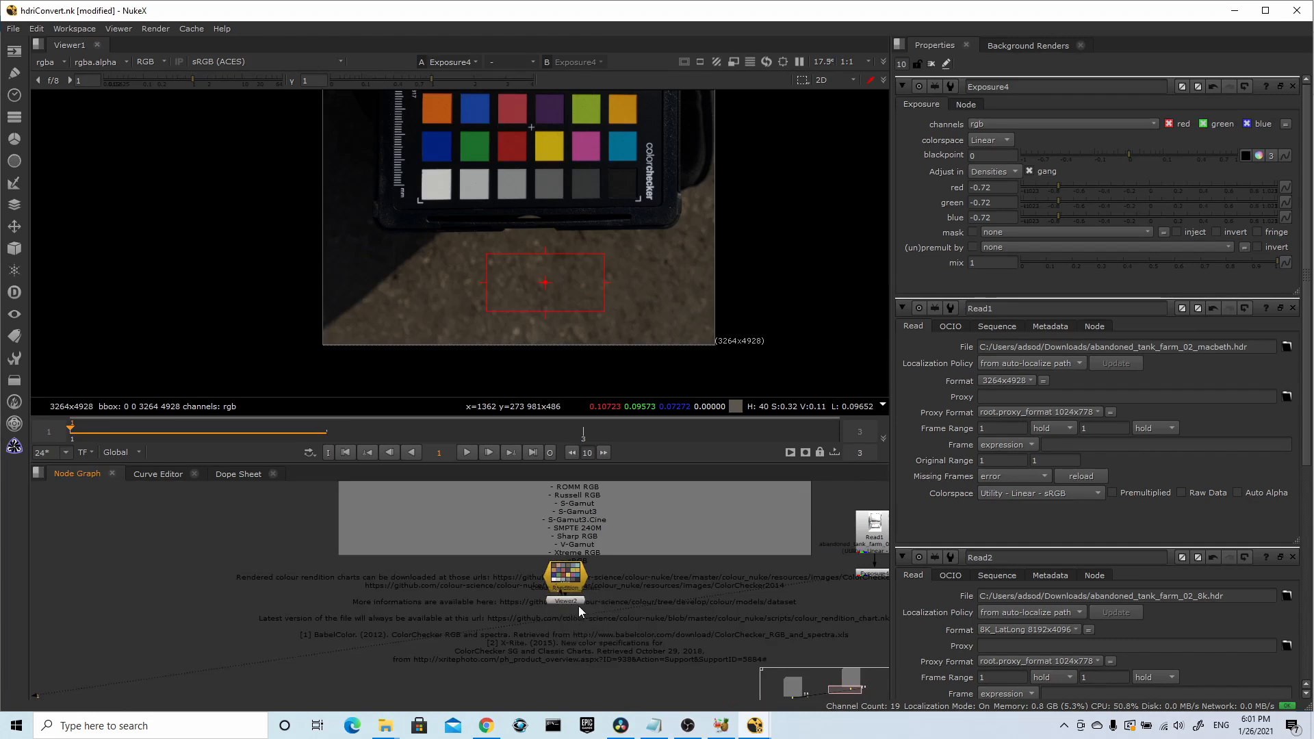
{"action": "left_click", "coordinate": [573, 586]}
{"action": "key", "text": "1"}
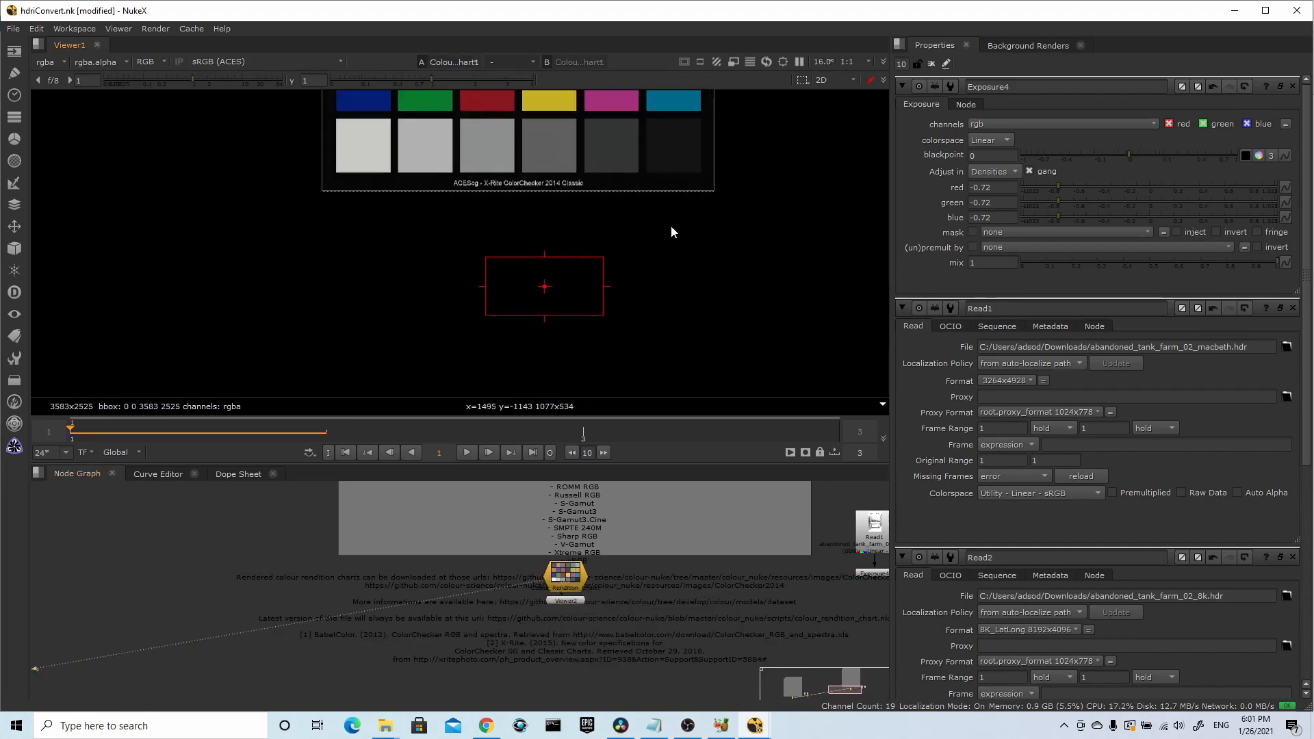
Step: Open the Colour Rendition Chart's properties and sample the fourth grey patch of the ACEScg chart
{"action": "key", "text": "f"}
{"action": "scroll", "coordinate": [675, 360], "scroll_direction": "down", "scroll_amount": 1}
{"action": "scroll", "coordinate": [601, 336], "scroll_direction": "up", "scroll_amount": 3}
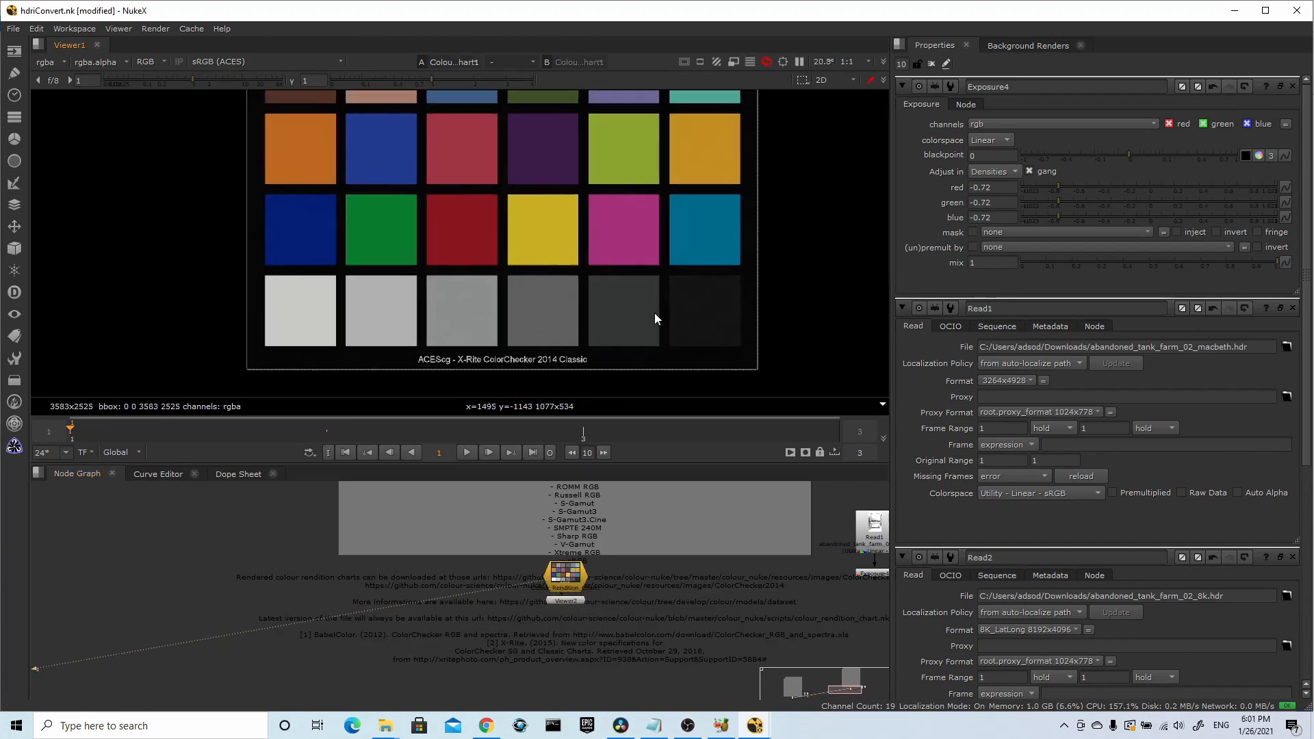
{"action": "double_click", "coordinate": [577, 579]}
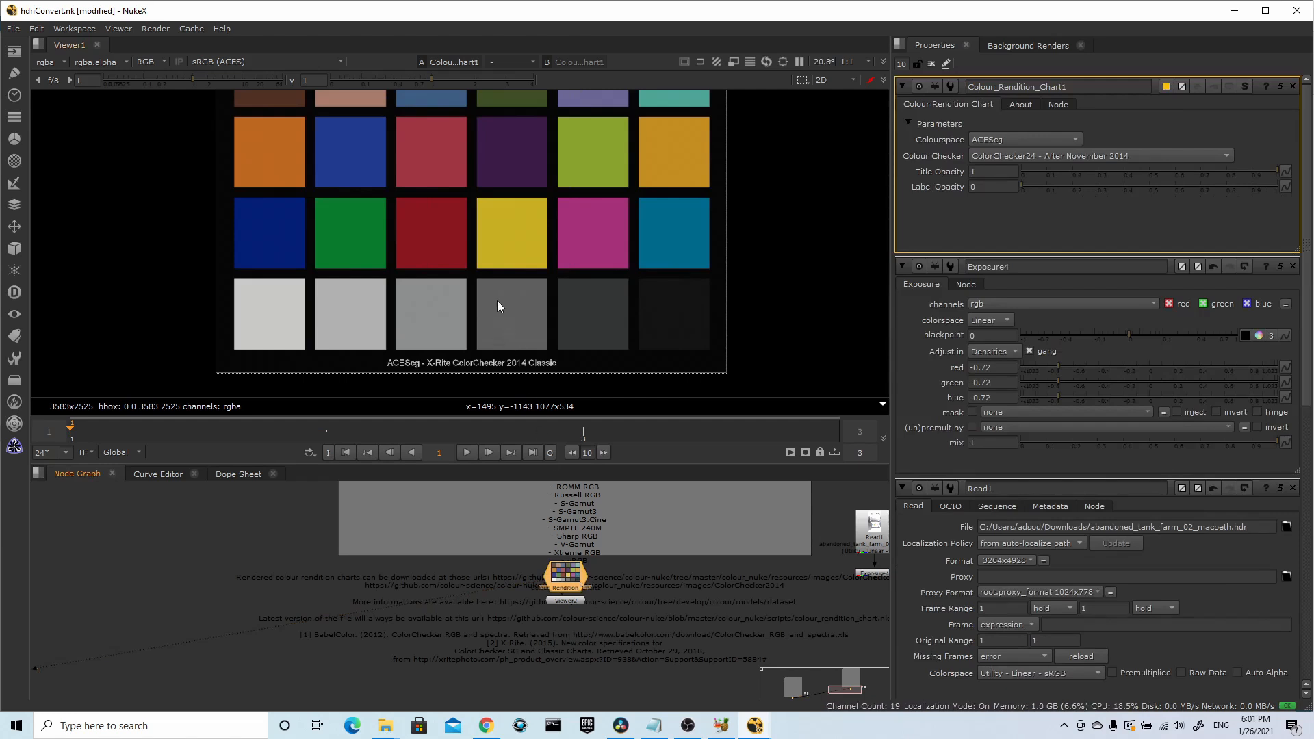
{"action": "left_click_drag", "start_coordinate": [483, 289], "coordinate": [539, 339], "text": "ctrl+shift"}
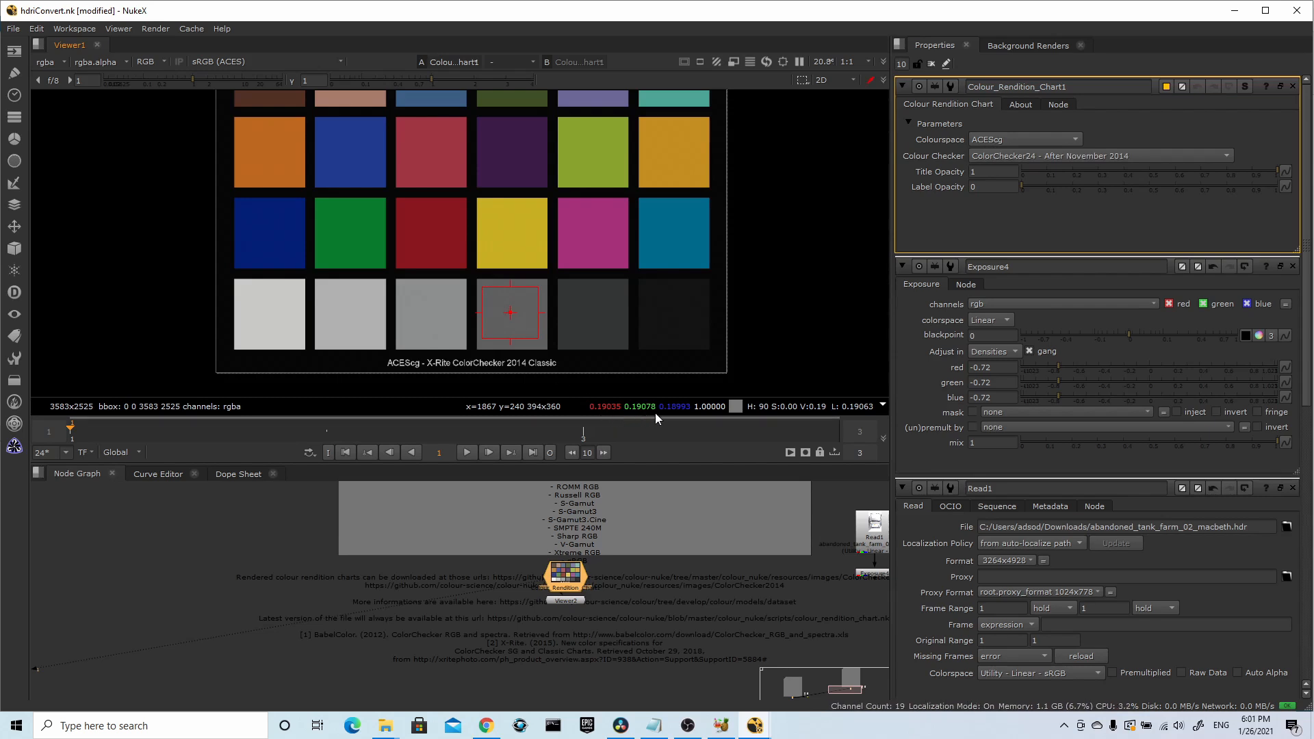
Step: View the first Exposure node's output and sample the fourth grey patch of the photographed color chart
{"action": "middle_click_drag", "start_coordinate": [804, 562], "coordinate": [636, 566]}
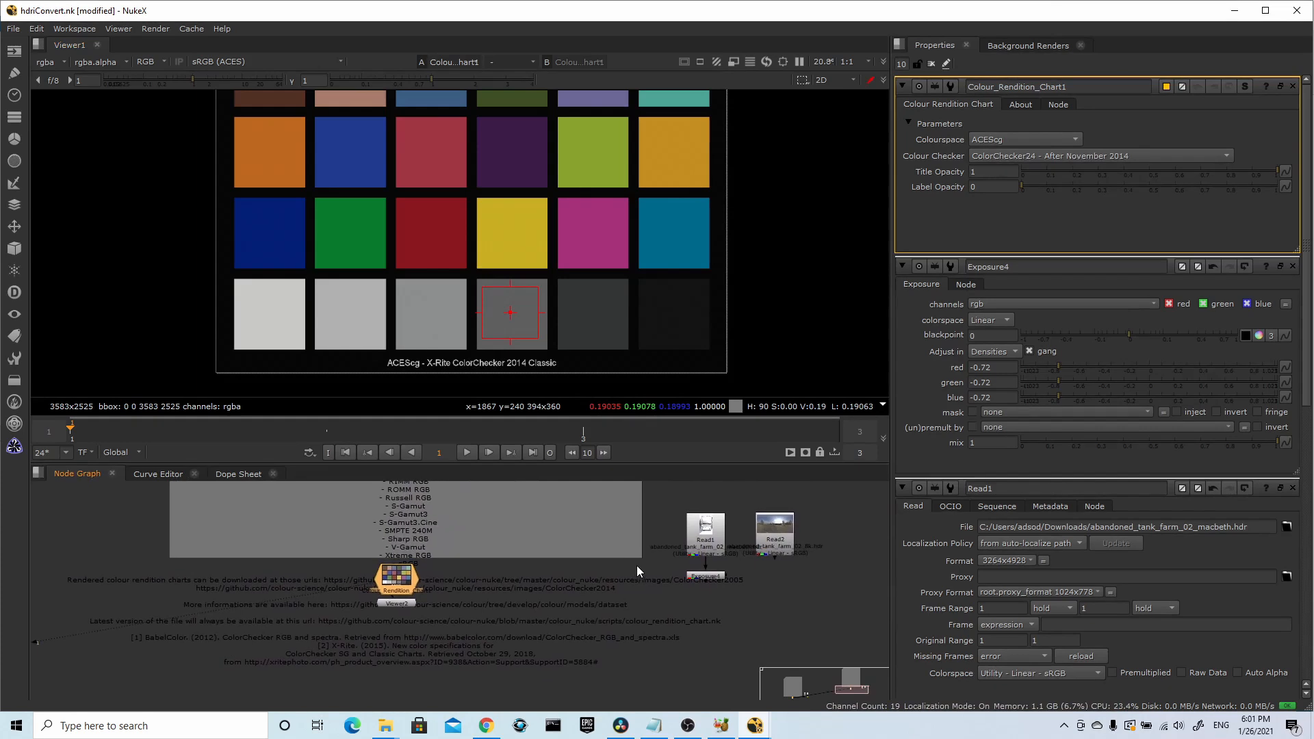
{"action": "left_click", "coordinate": [709, 576]}
{"action": "key", "text": "1"}
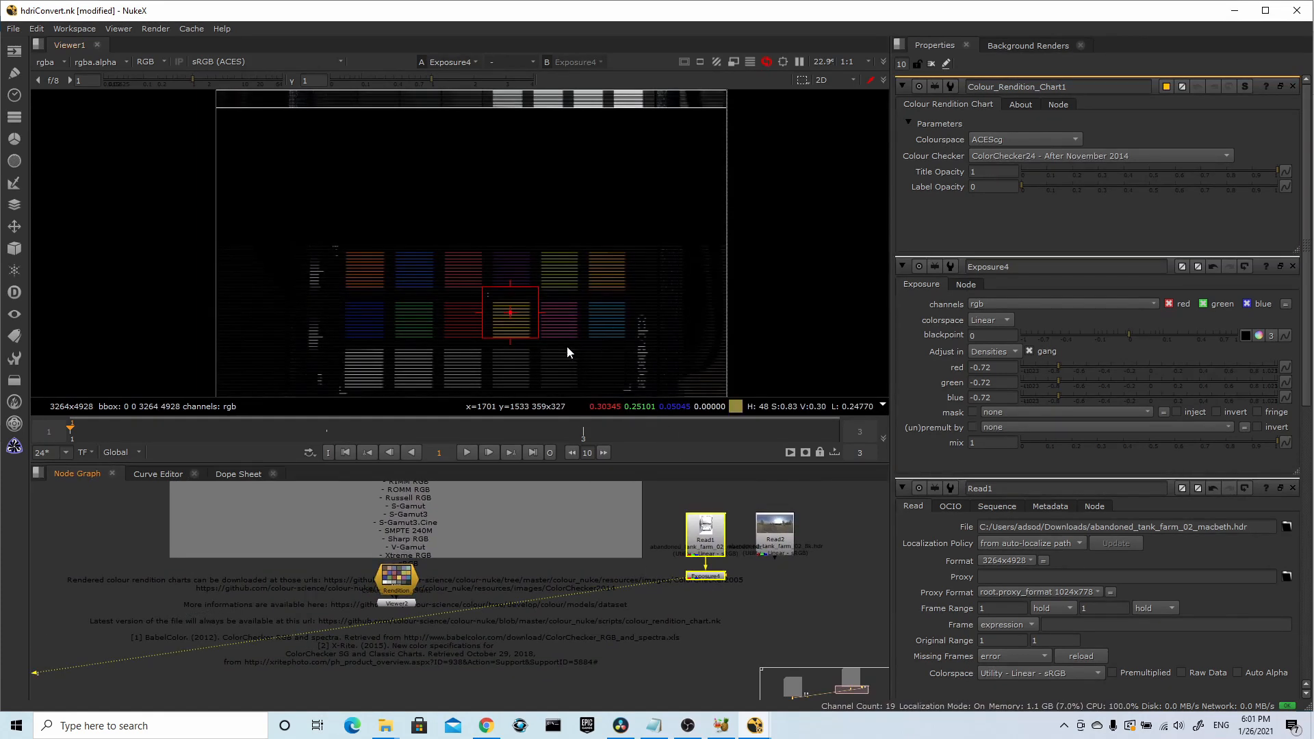
{"action": "scroll", "coordinate": [541, 260], "scroll_direction": "up", "scroll_amount": 2}
{"action": "scroll", "coordinate": [531, 267], "scroll_direction": "up", "scroll_amount": 2}
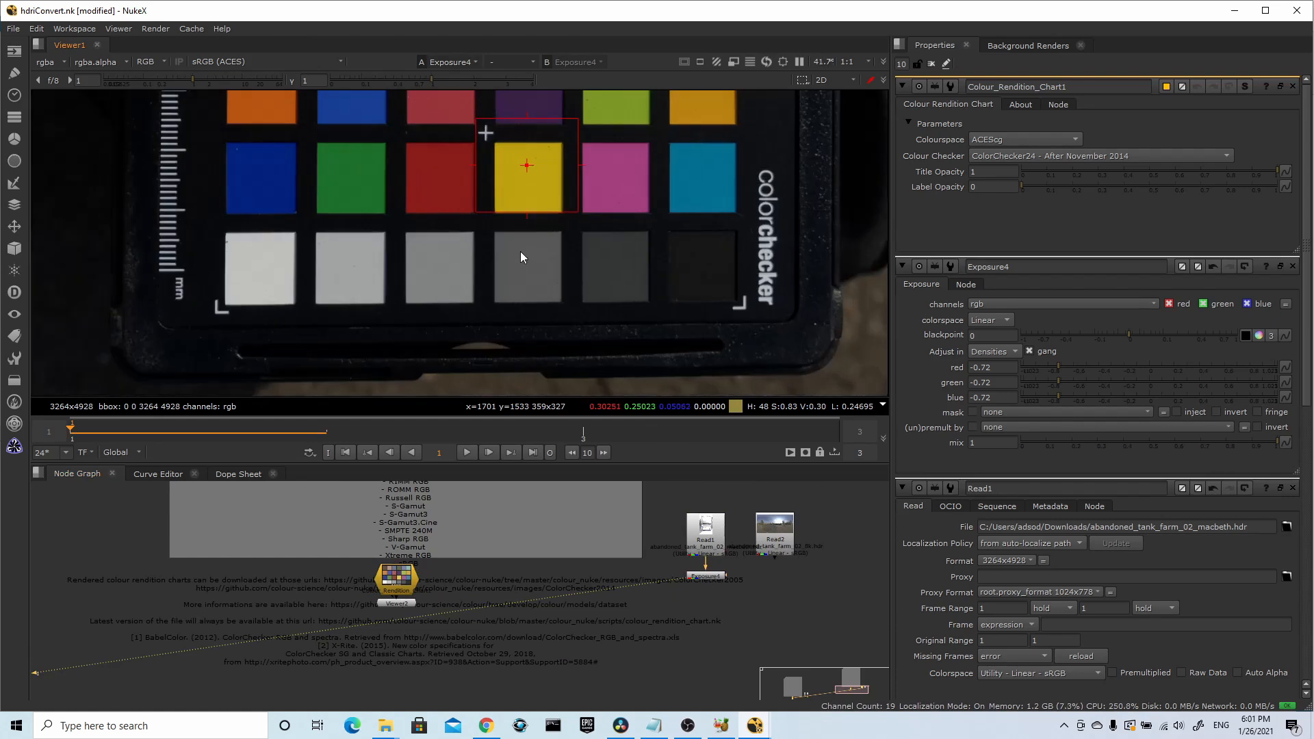
{"action": "left_click_drag", "start_coordinate": [499, 240], "coordinate": [553, 292], "text": "ctrl+shift"}
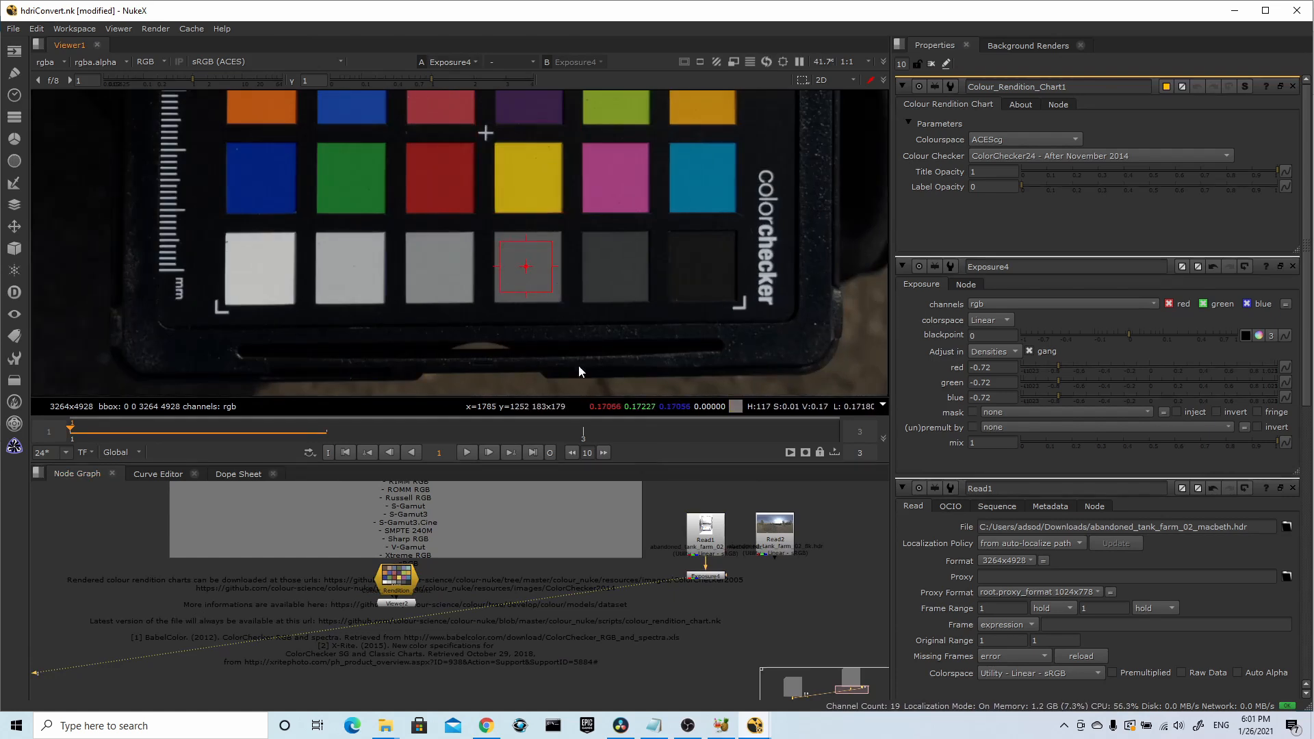
Step: Add a Grade node after the macbeth image's Exposure node and move it down to leave room between them
{"action": "left_click", "coordinate": [717, 576]}
{"action": "key", "text": "Tab"}
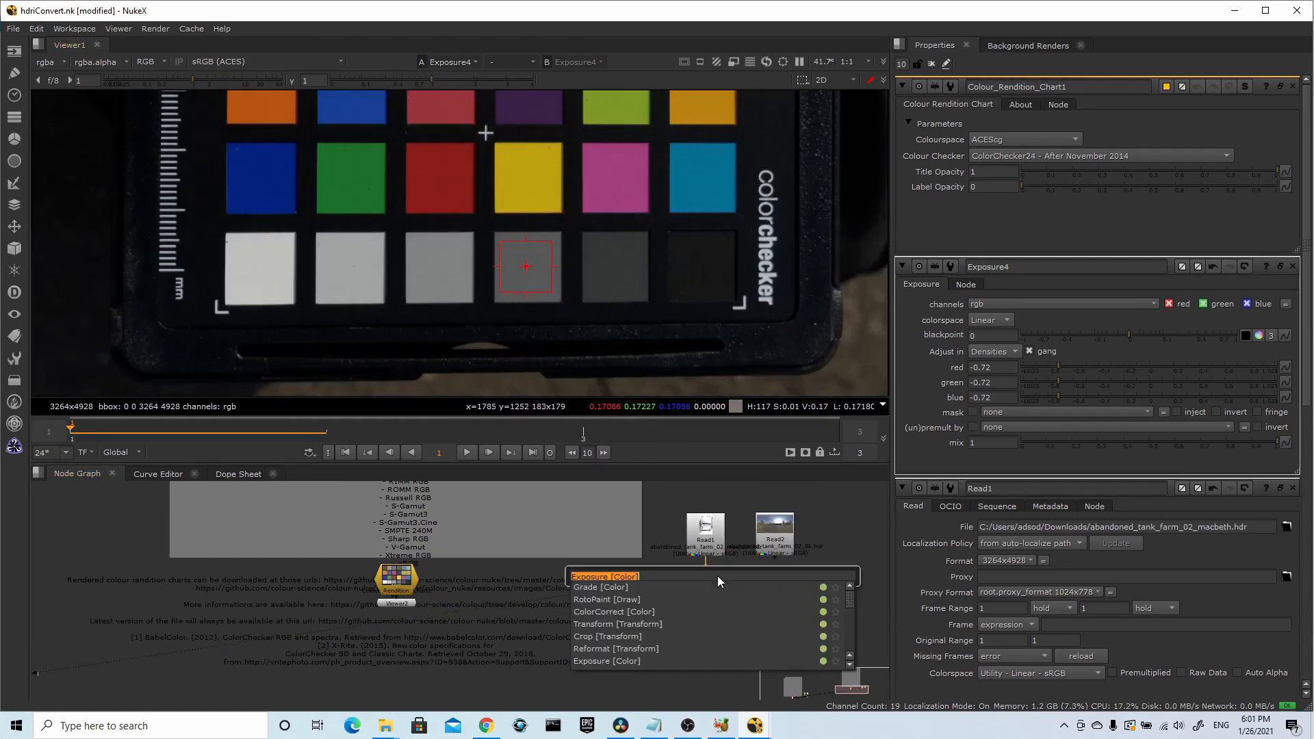
{"action": "type", "text": "grade"}
{"action": "key", "text": "Return"}
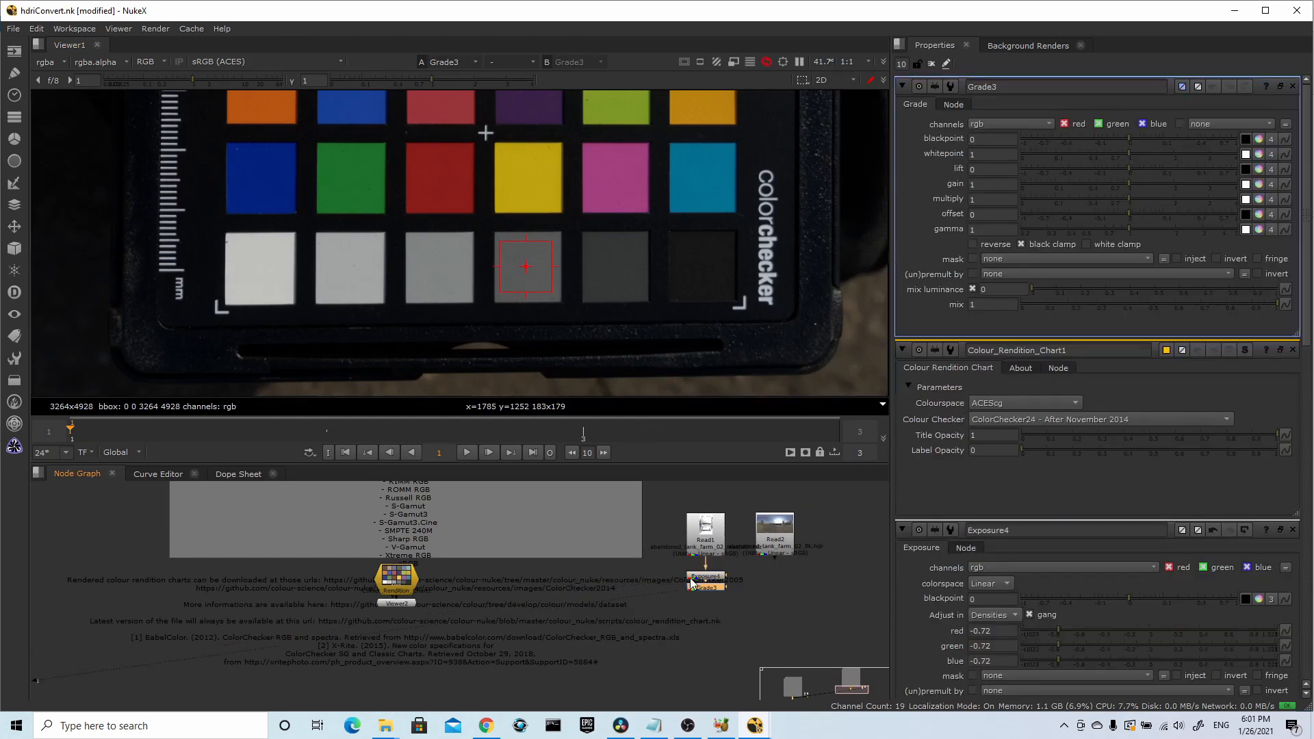
{"action": "left_click_drag", "start_coordinate": [712, 597], "coordinate": [712, 624]}
Step: Insert a second Exposure node between the first one and the Grade, with red, green and blue at 0.029
{"action": "left_click", "coordinate": [712, 577]}
{"action": "key", "text": "Tab"}
{"action": "type", "text": "expo"}
{"action": "key", "text": "Return"}
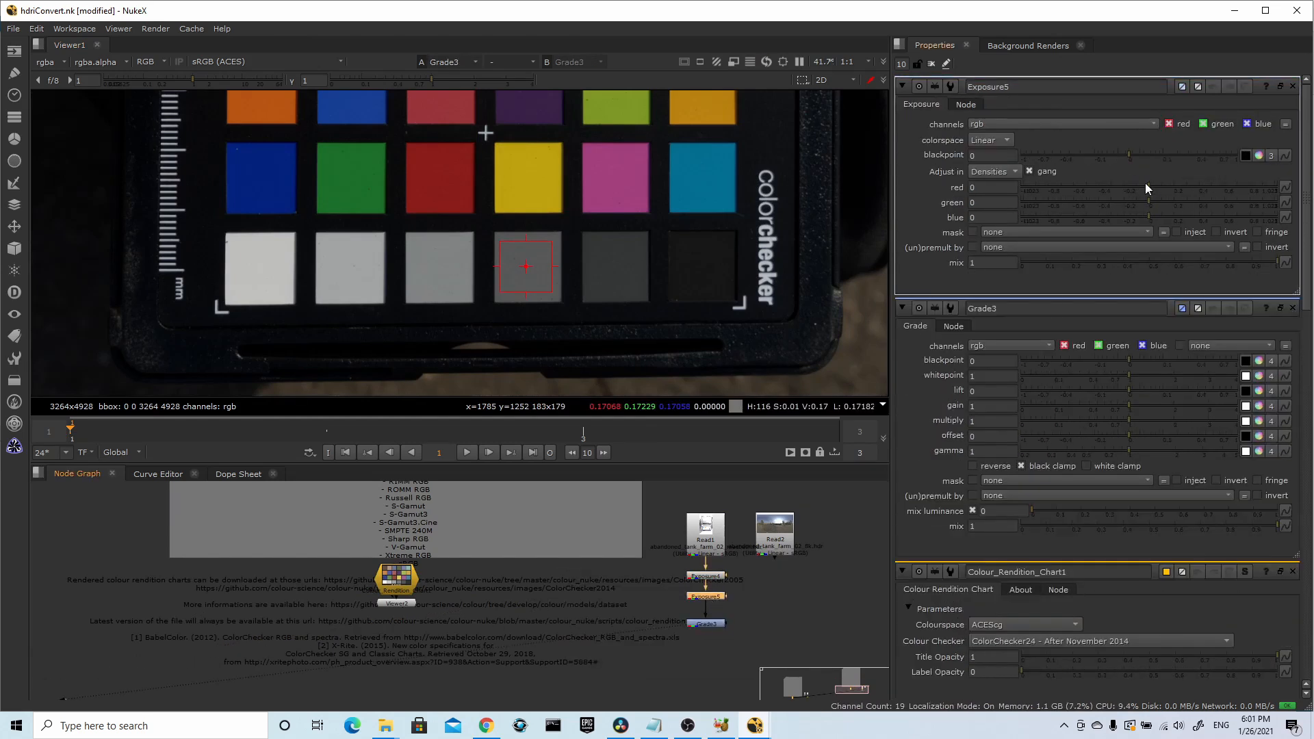
{"action": "left_click_drag", "start_coordinate": [1144, 182], "coordinate": [1152, 185]}
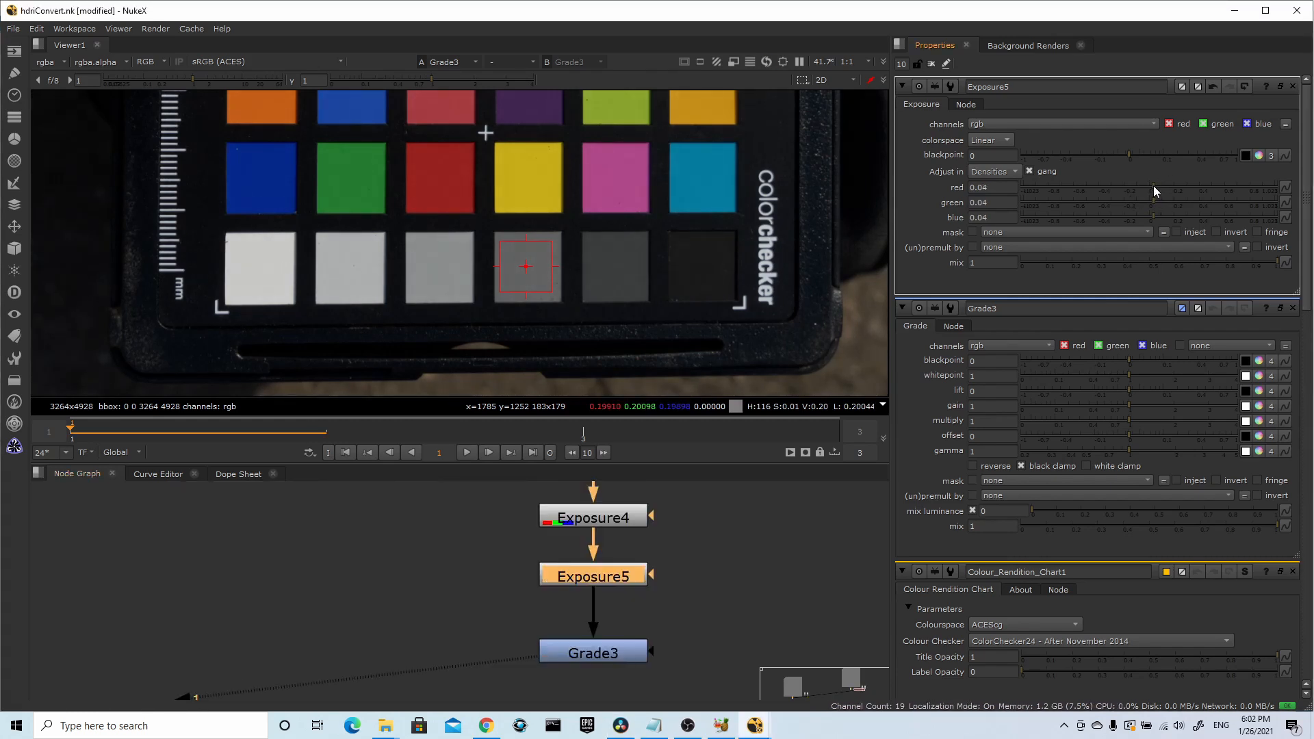
{"action": "left_click", "coordinate": [997, 187]}
{"action": "type", "text": "0.029"}
{"action": "key", "text": "Return"}
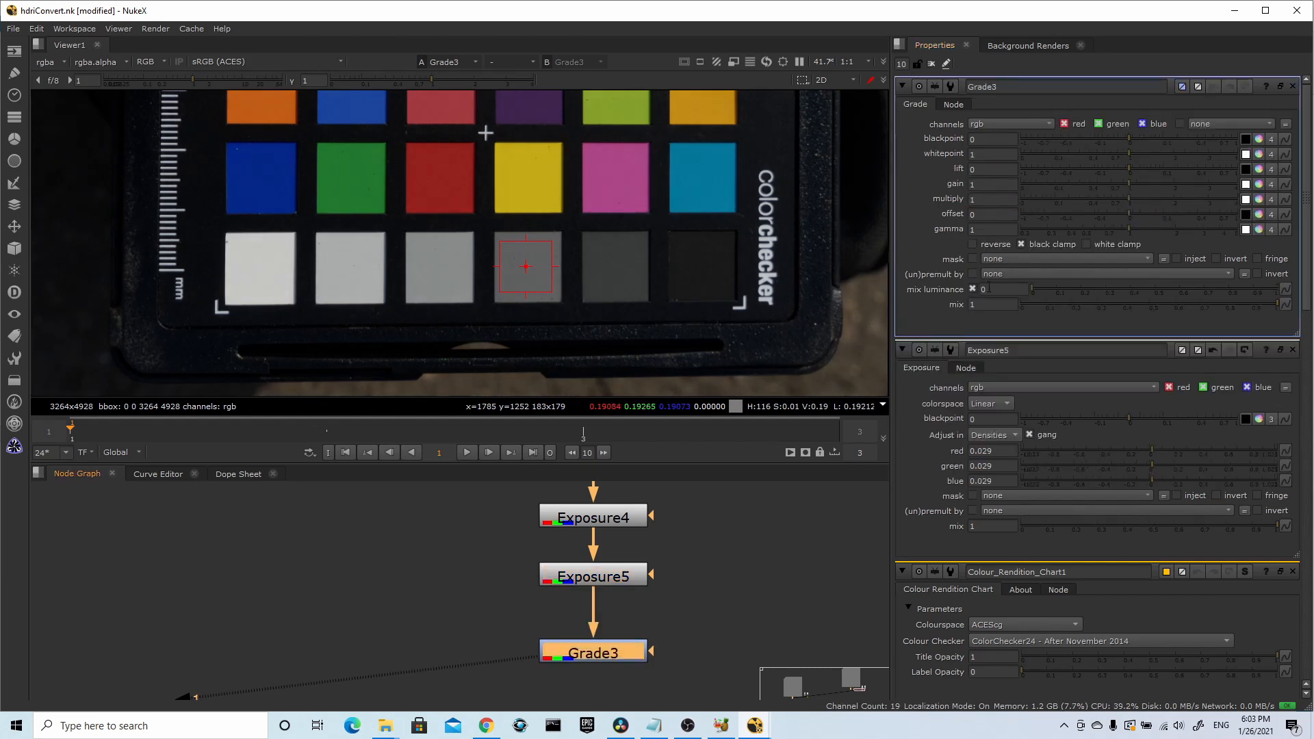
Step: Split the Grade node's multiply into separate channels and set its red value to 0.9974
{"action": "left_click", "coordinate": [1269, 201]}
{"action": "double_click", "coordinate": [991, 200]}
{"action": "type", "text": ".9"}
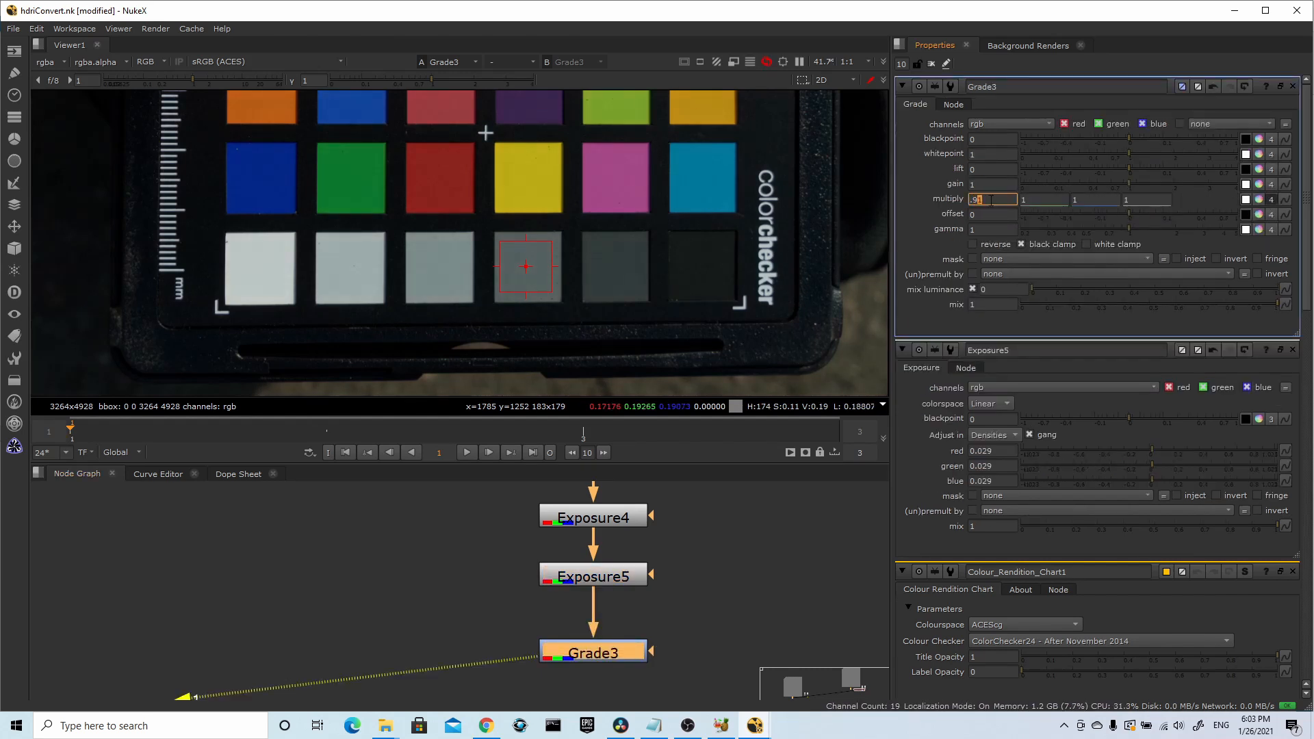
{"action": "key", "text": "Up"}
{"action": "key", "text": "Up"}
{"action": "key", "text": "Up"}
{"action": "key", "text": "Up"}
{"action": "key", "text": "Up"}
{"action": "key", "text": "Up"}
{"action": "key", "text": "Up"}
{"action": "key", "text": "Up"}
{"action": "key", "text": "Right"}
{"action": "key", "text": "Up"}
{"action": "key", "text": "Up"}
{"action": "key", "text": "Up"}
{"action": "key", "text": "Up"}
{"action": "key", "text": "Up"}
{"action": "key", "text": "Up"}
{"action": "key", "text": "Up"}
{"action": "key", "text": "Up"}
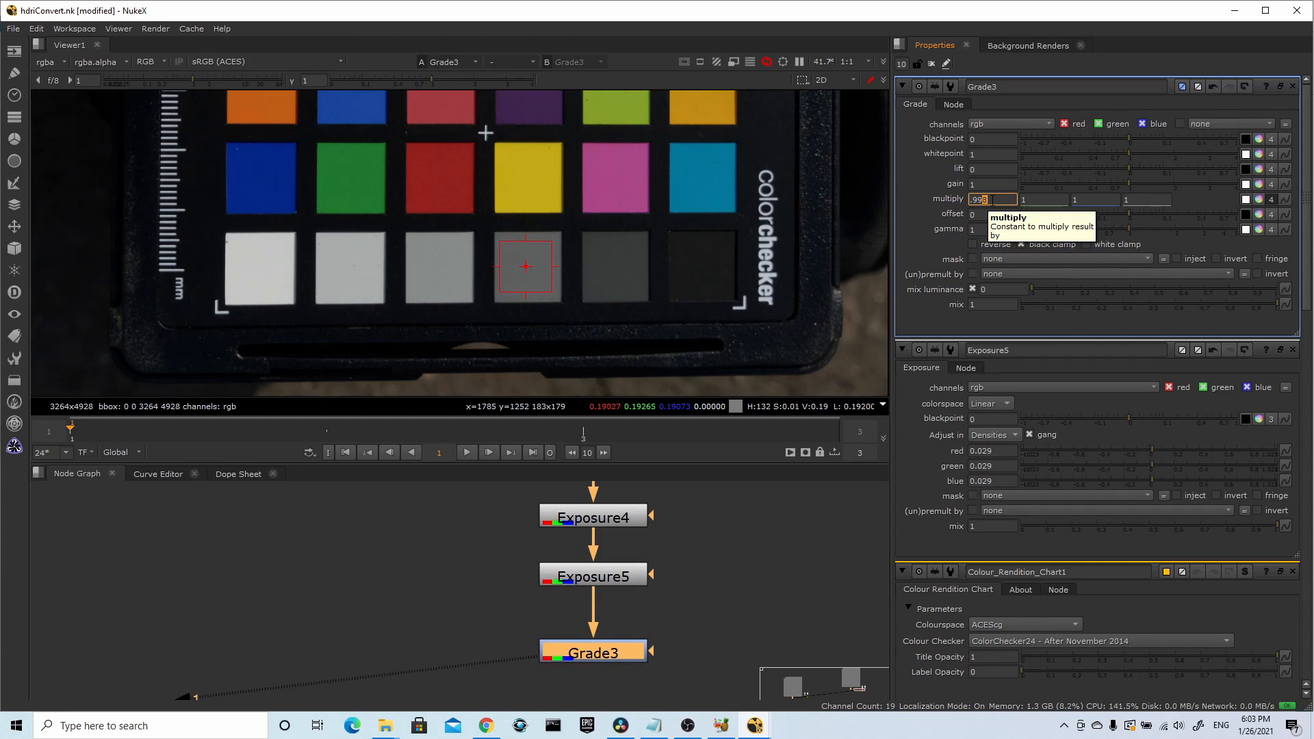
{"action": "key", "text": "Down"}
{"action": "key", "text": "Right"}
{"action": "key", "text": "Up"}
{"action": "key", "text": "Up"}
{"action": "key", "text": "Up"}
{"action": "key", "text": "Up"}
Step: Set the green value of the Grade node's multiply to 0.99
{"action": "left_click", "coordinate": [1046, 200]}
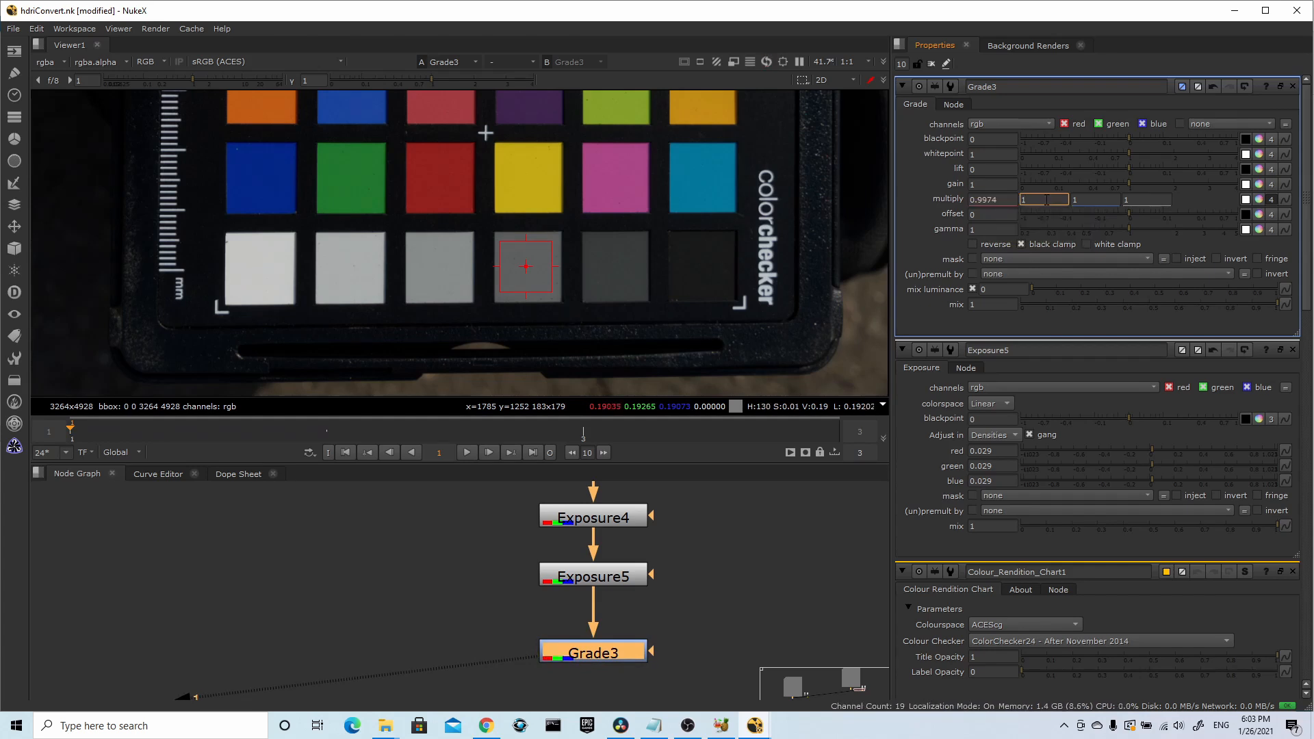
{"action": "key", "text": "Down"}
{"action": "key", "text": "Right"}
{"action": "key", "text": "Up"}
{"action": "key", "text": "Up"}
{"action": "key", "text": "Up"}
{"action": "key", "text": "Up"}
{"action": "key", "text": "Up"}
{"action": "key", "text": "Up"}
{"action": "key", "text": "Up"}
{"action": "key", "text": "Up"}
{"action": "key", "text": "Up"}
Step: Set the blue value of the Grade node's multiply to 0.996
{"action": "left_click", "coordinate": [1100, 201]}
{"action": "key", "text": "Down"}
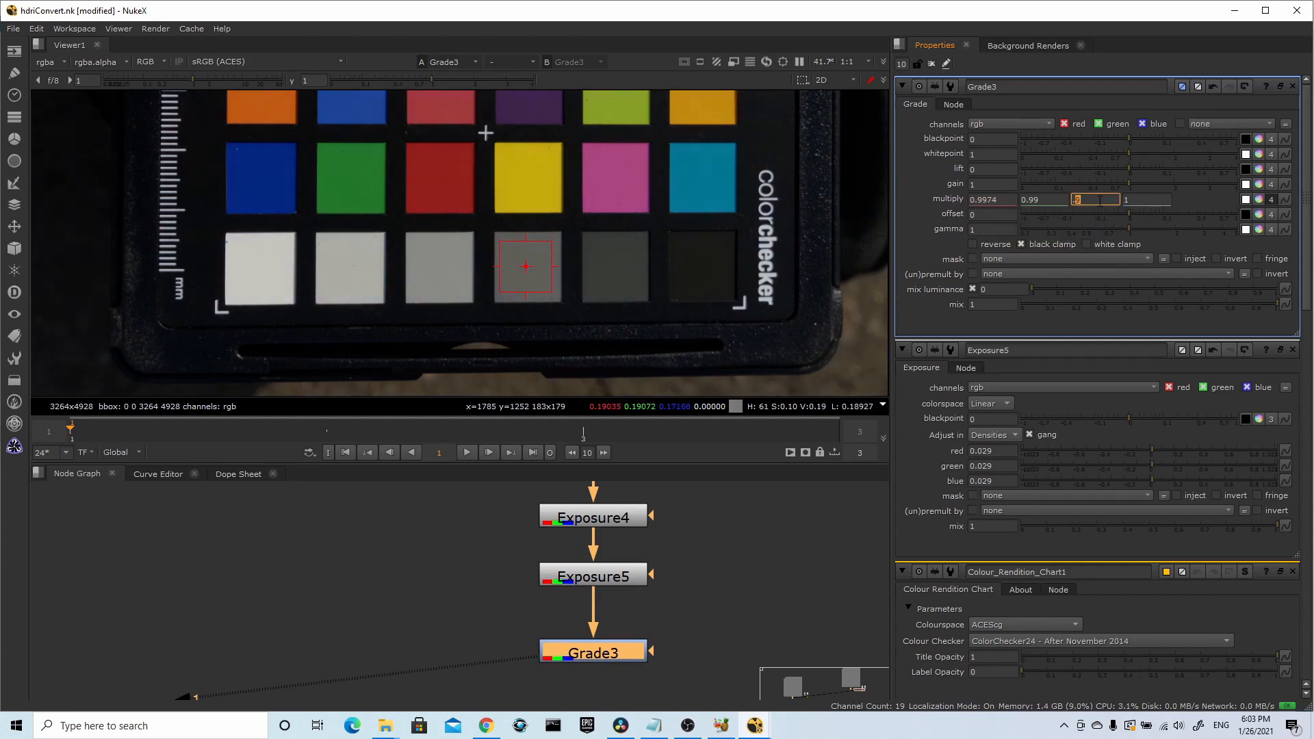
{"action": "key", "text": "Right"}
{"action": "key", "text": "Up"}
{"action": "key", "text": "Up"}
{"action": "key", "text": "Up"}
{"action": "key", "text": "Up"}
{"action": "key", "text": "Up"}
{"action": "key", "text": "Up"}
{"action": "key", "text": "Up"}
{"action": "key", "text": "Up"}
{"action": "key", "text": "Up"}
{"action": "key", "text": "Up"}
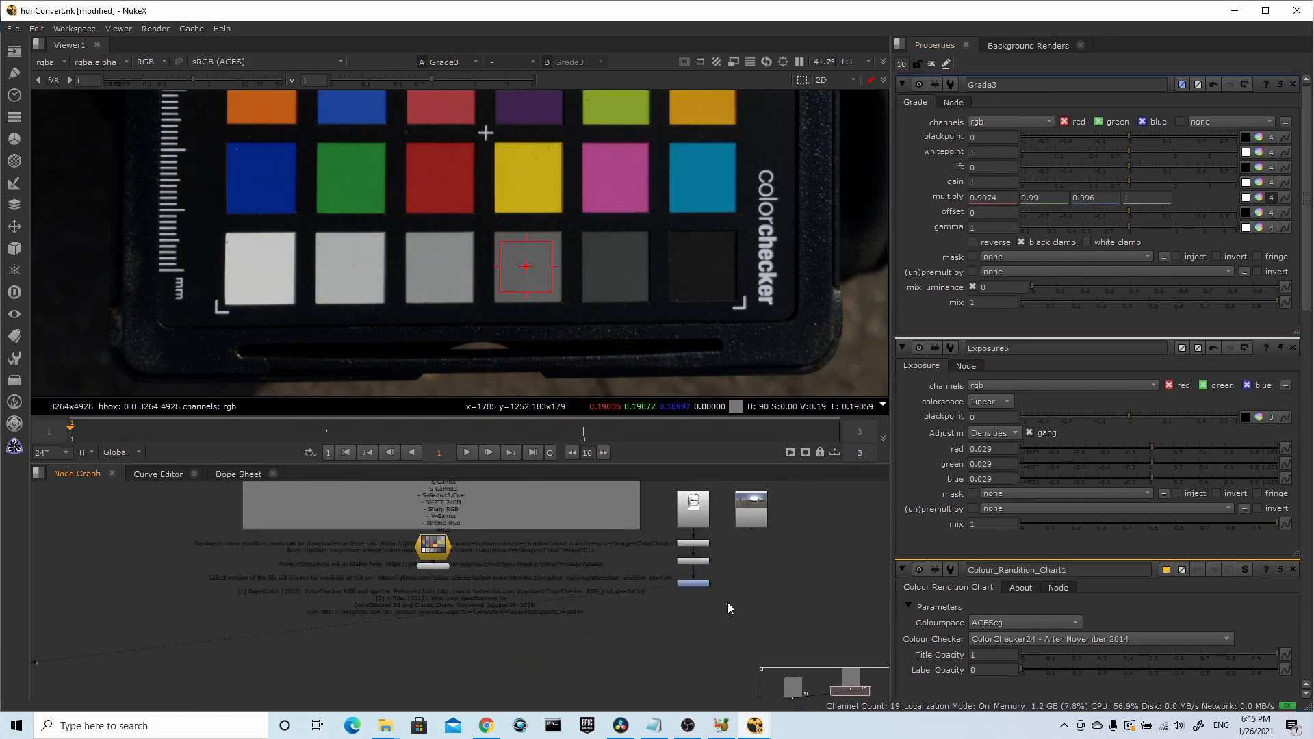
Step: Copy the second Exposure node and the Grade node and paste them under the 8k HDRI's Read node
{"action": "left_click_drag", "start_coordinate": [728, 602], "coordinate": [663, 553]}
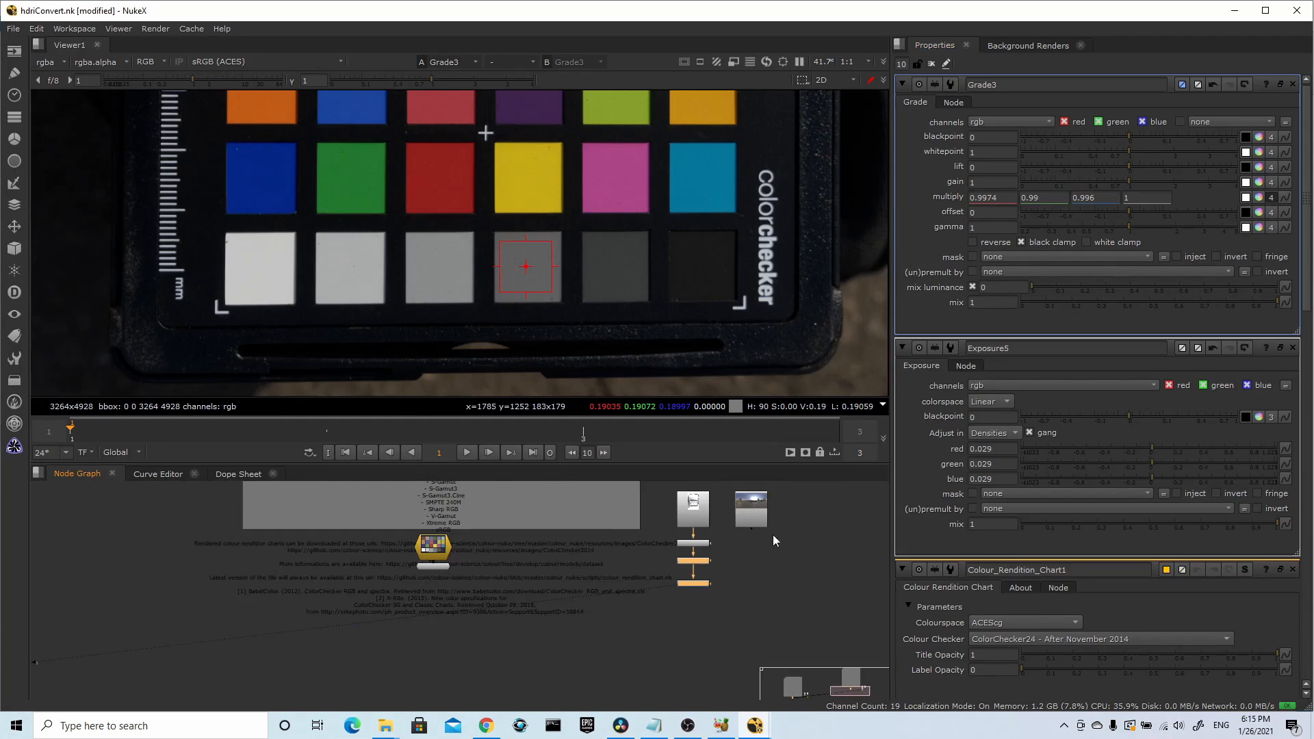
{"action": "left_click", "coordinate": [757, 523]}
{"action": "key", "text": "ctrl+v"}
{"action": "scroll", "coordinate": [756, 549], "scroll_direction": "up", "scroll_amount": 3}
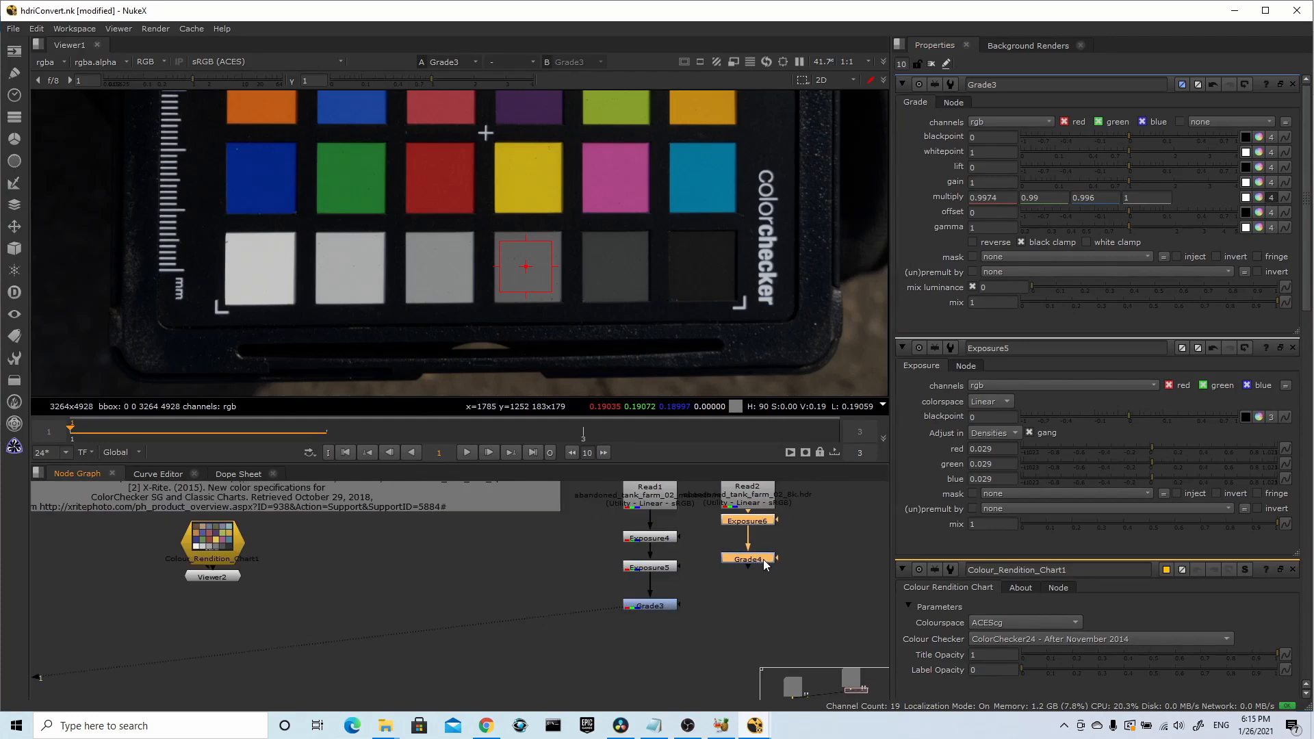
Step: Add a Write node for tank_farm_8k.exr after the pasted Grade and open its properties
{"action": "key", "text": "w"}
{"action": "scroll", "coordinate": [679, 667], "scroll_direction": "up", "scroll_amount": 2}
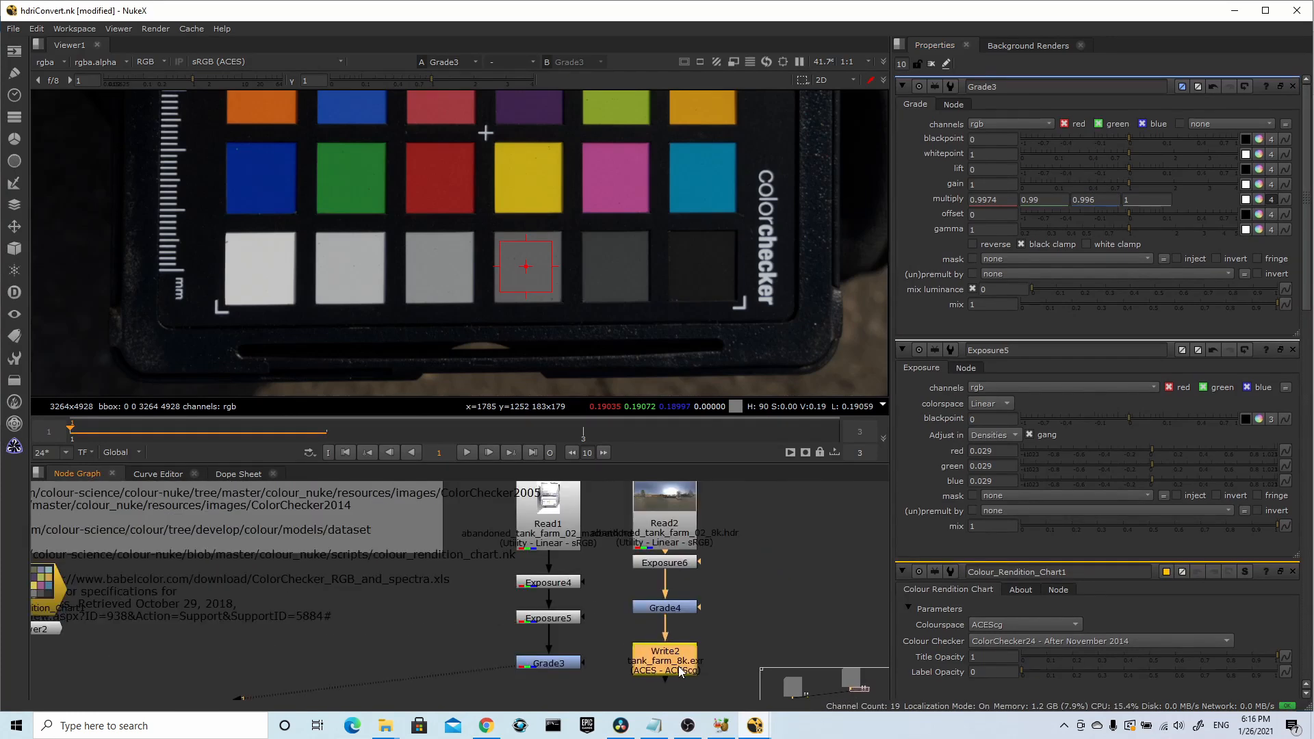
{"action": "double_click", "coordinate": [678, 666]}
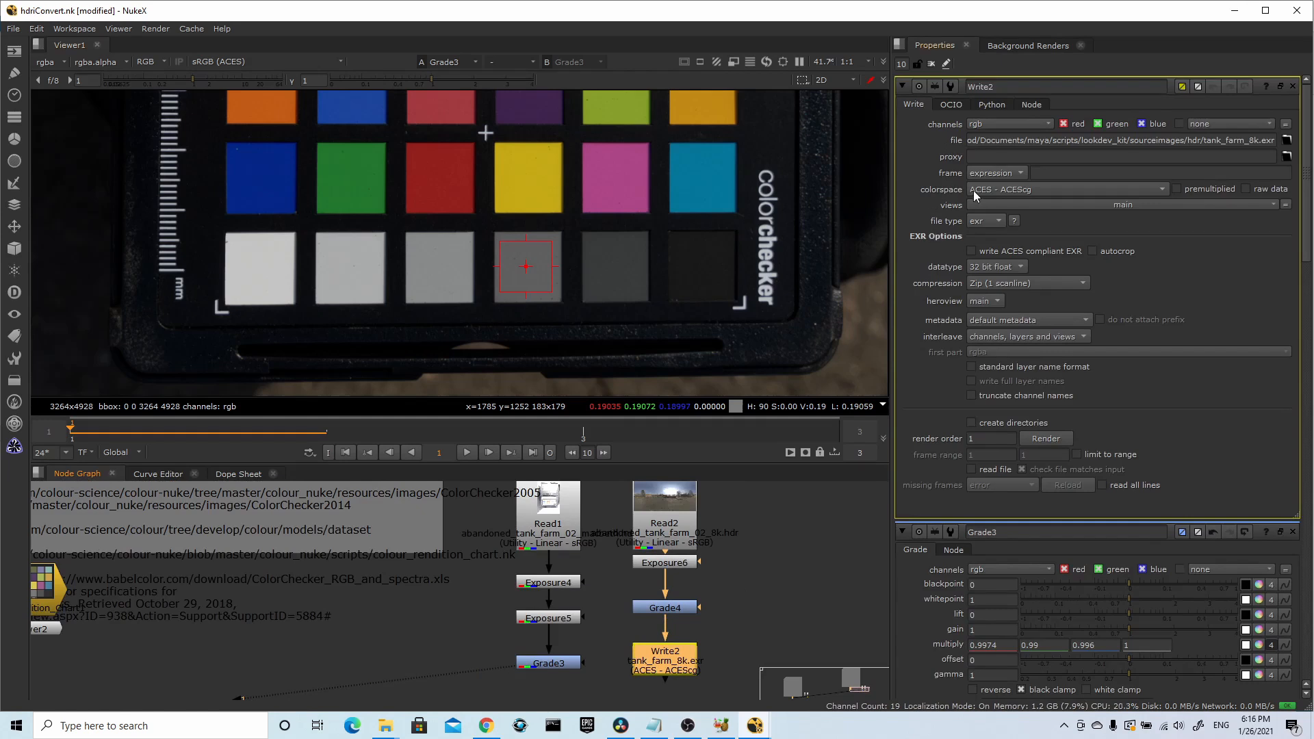
Step: Check the Write node's colorspace is ACES - ACEScg and its file extension is exr, and start the render
{"action": "left_click", "coordinate": [991, 188]}
{"action": "left_click", "coordinate": [991, 189]}
{"action": "left_click", "coordinate": [1006, 188]}
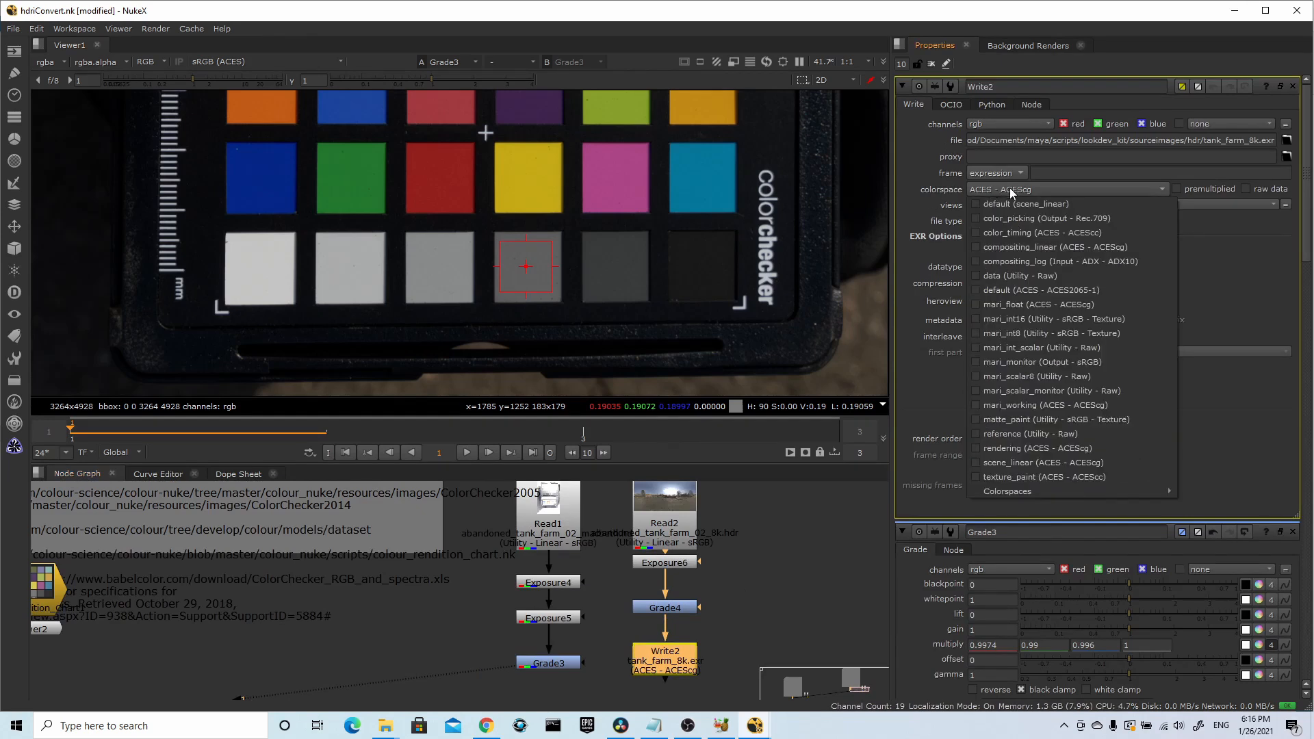
{"action": "left_click", "coordinate": [941, 198]}
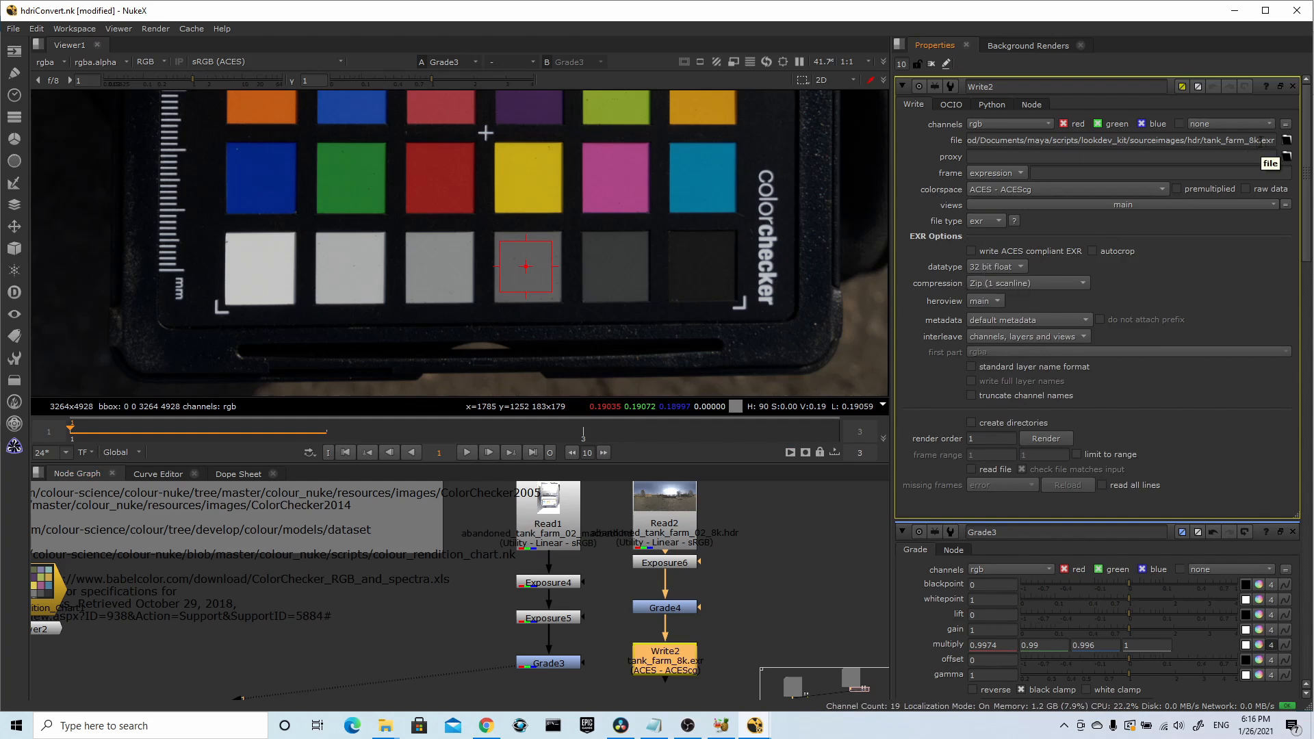
{"action": "double_click", "coordinate": [1268, 141]}
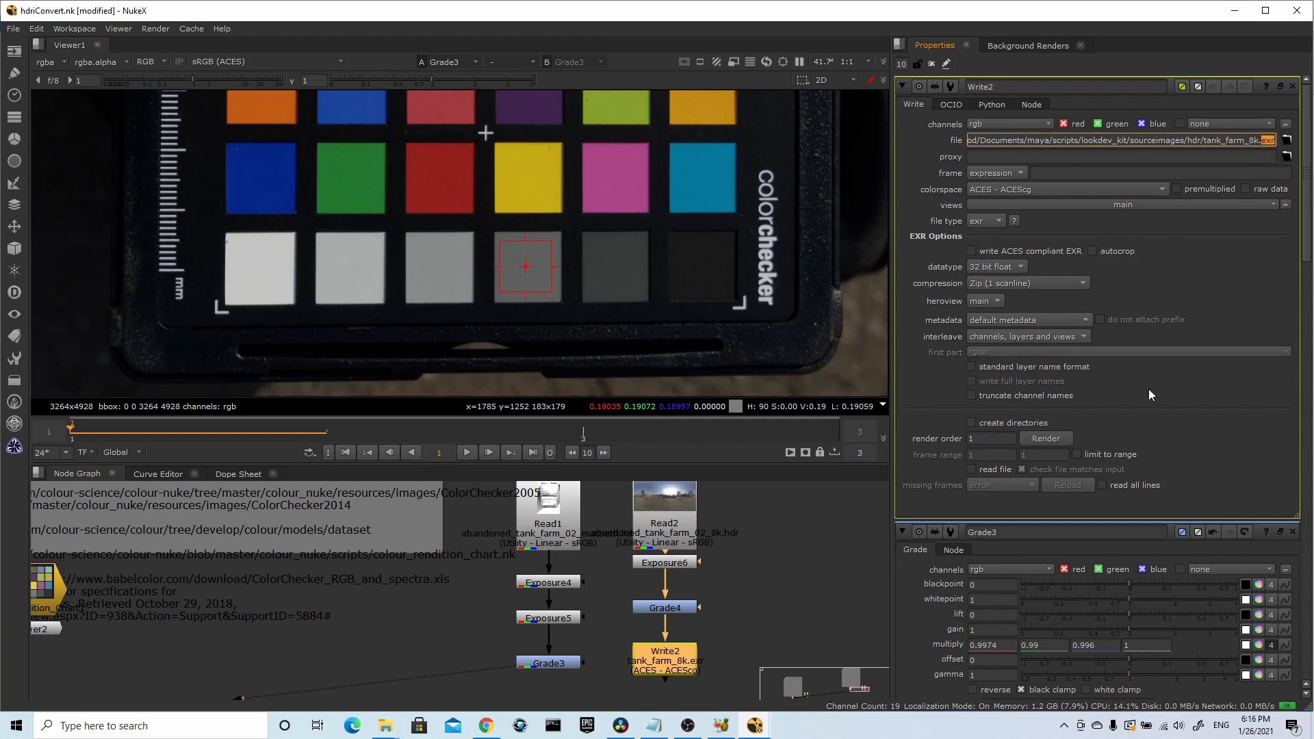
{"action": "left_click", "coordinate": [1066, 436]}
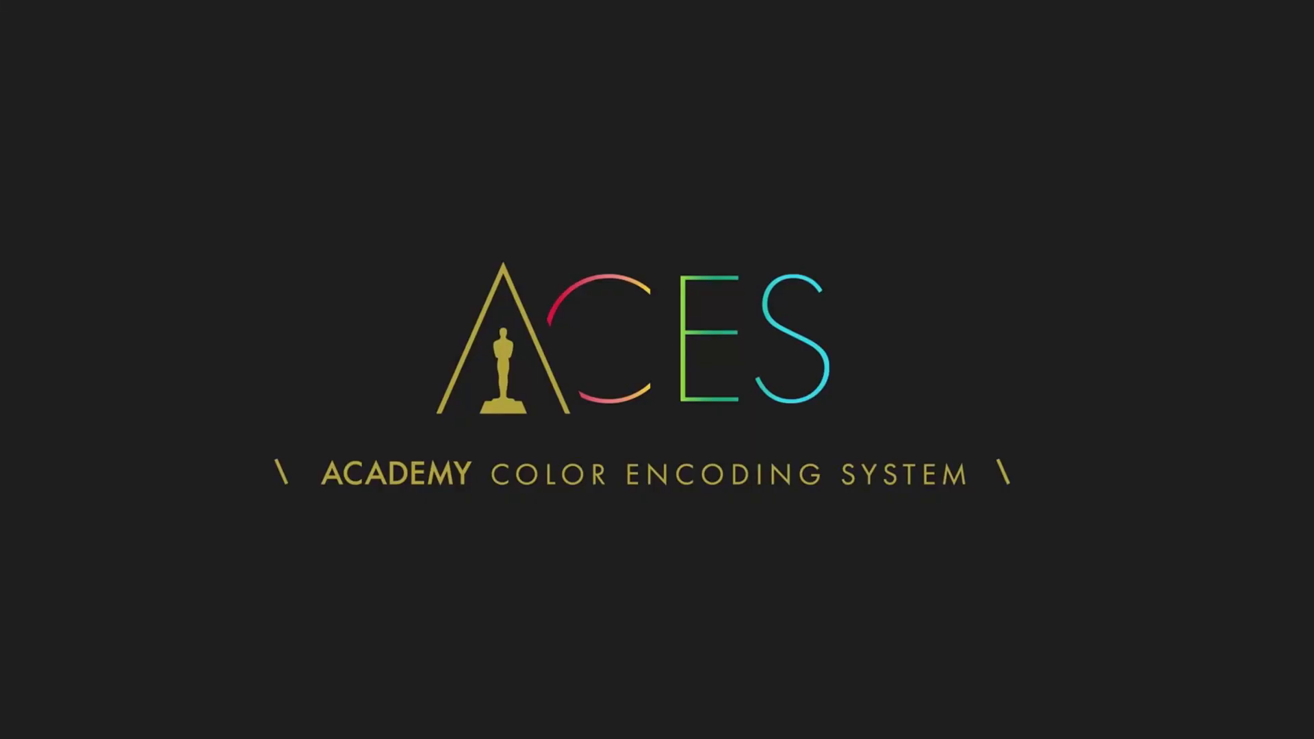